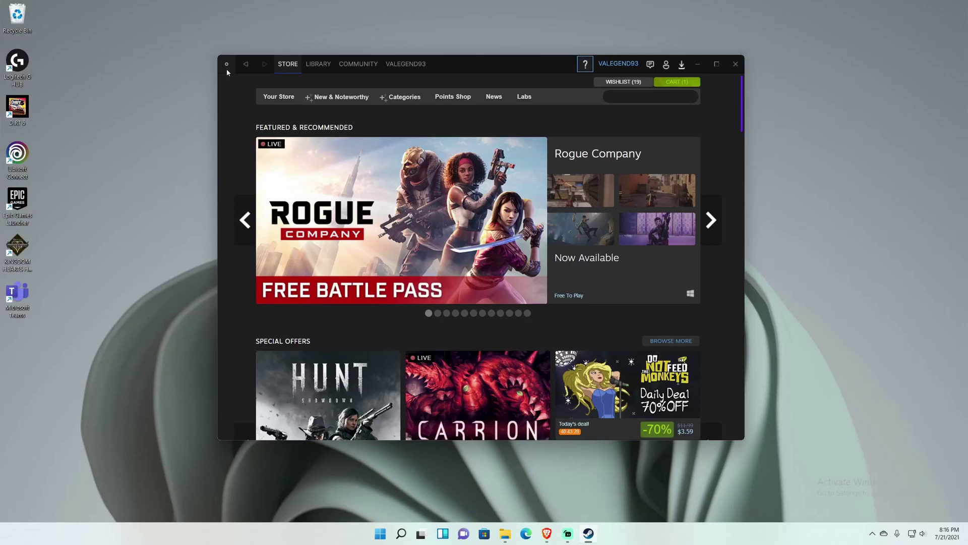
# Step: Look through the commands in Steam's main menu and close it
pyautogui.click(227, 71)
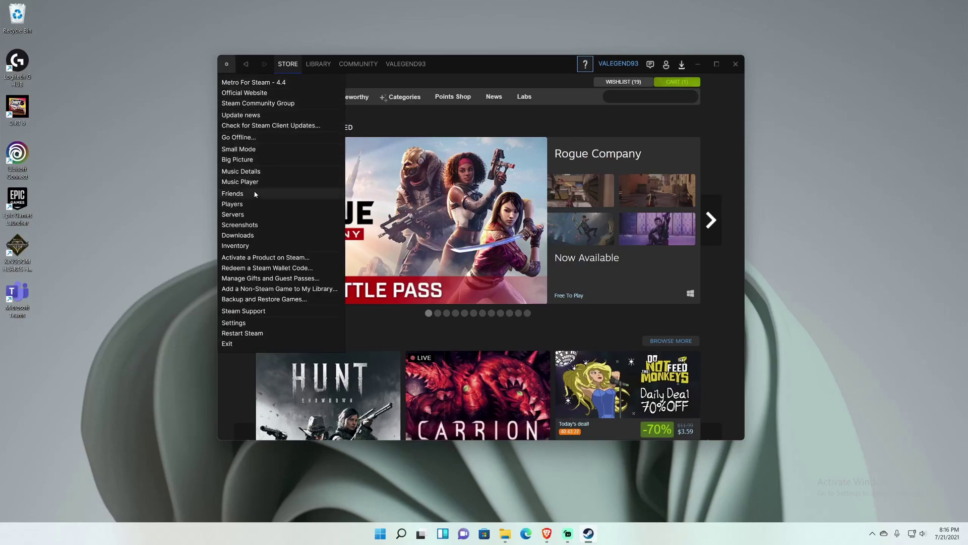
pyautogui.click(484, 65)
pyautogui.moveTo(278, 66)
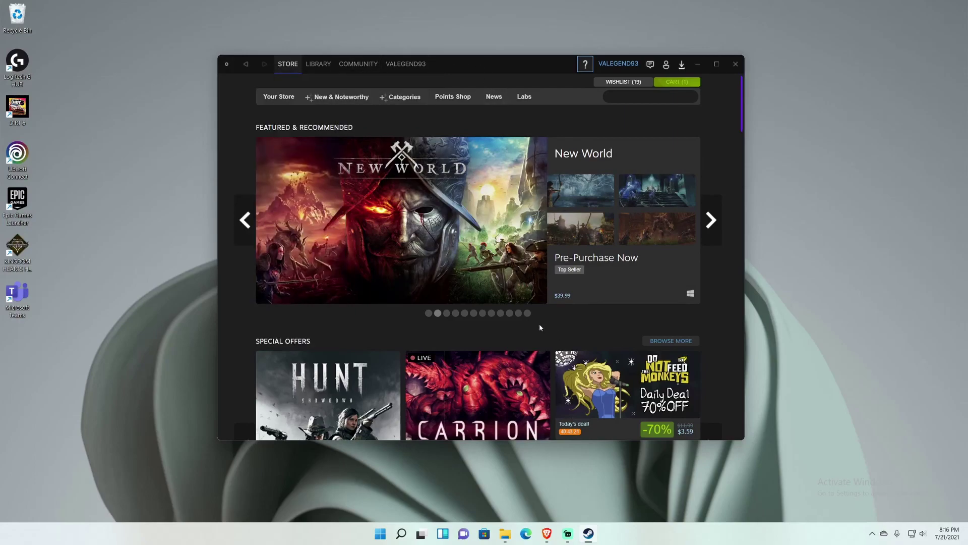
# Step: View the Steam Deck product page from the store's front page, then return to the store
pyautogui.scroll(-5, 539, 325)
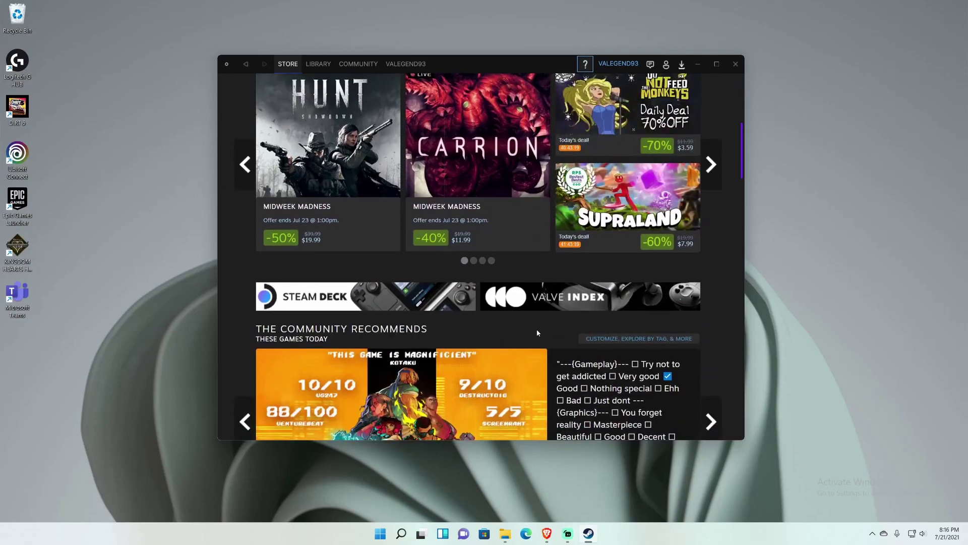
pyautogui.click(434, 301)
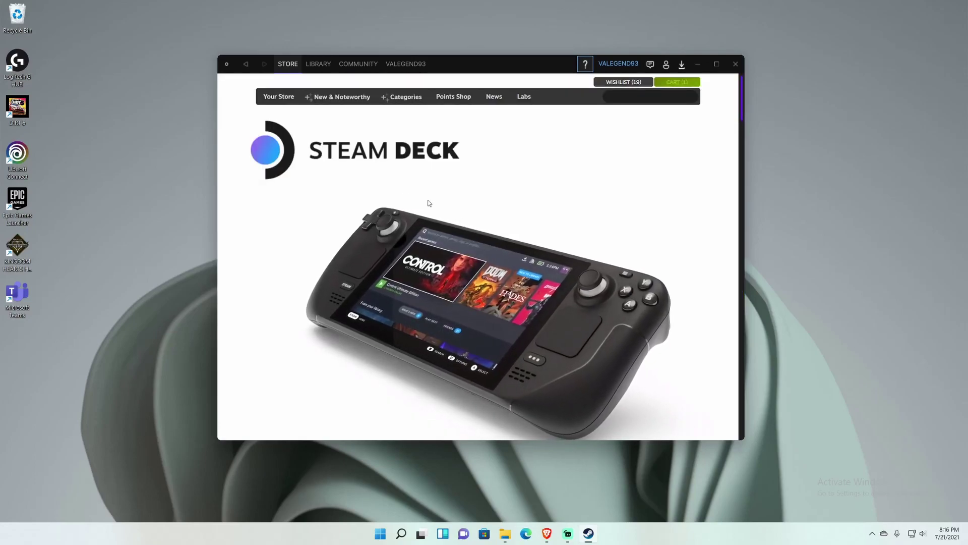
pyautogui.scroll(-3, 404, 197)
pyautogui.scroll(-15, 396, 190)
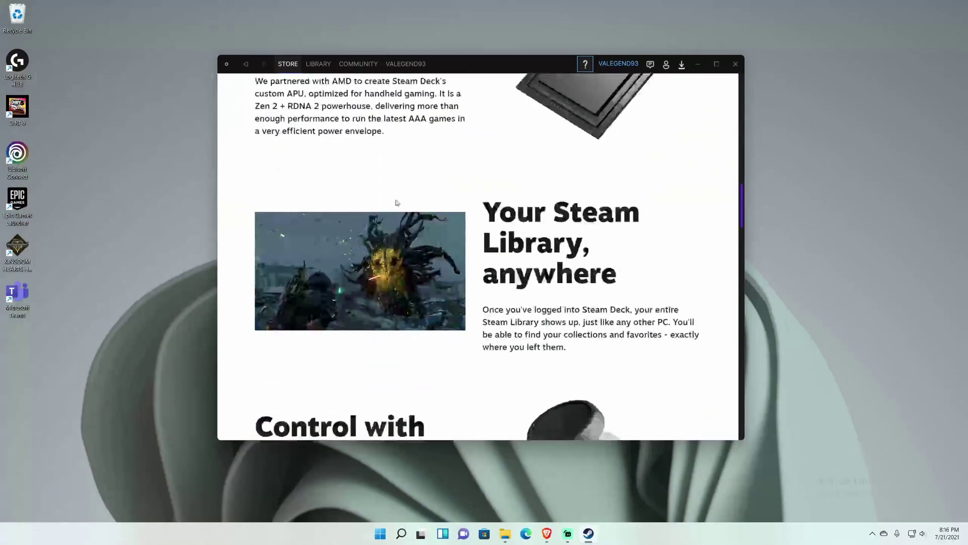
pyautogui.scroll(-3, 395, 208)
pyautogui.hotkey('alt', 'Left')
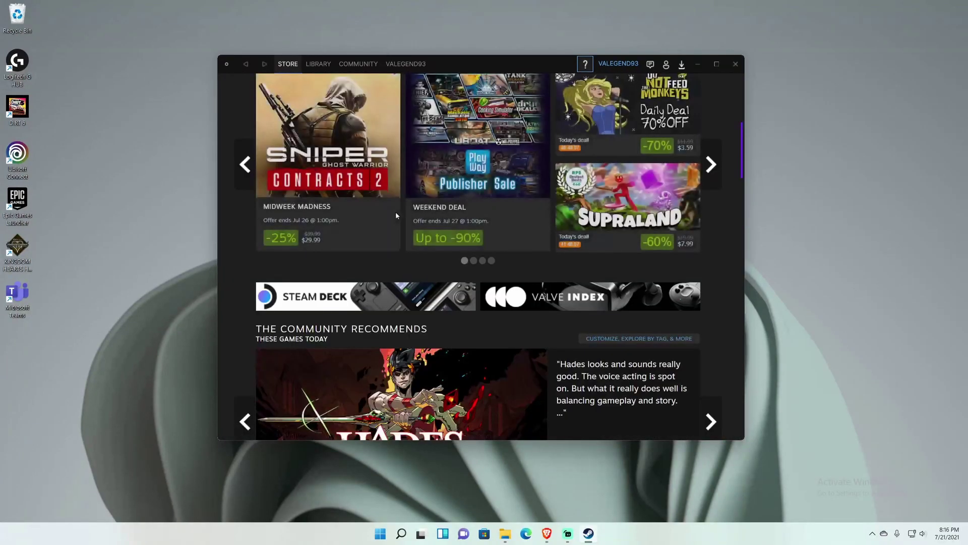
# Step: Browse the Featured & Recommended games on the store's front page until Death's Door is shown
pyautogui.scroll(5, 416, 252)
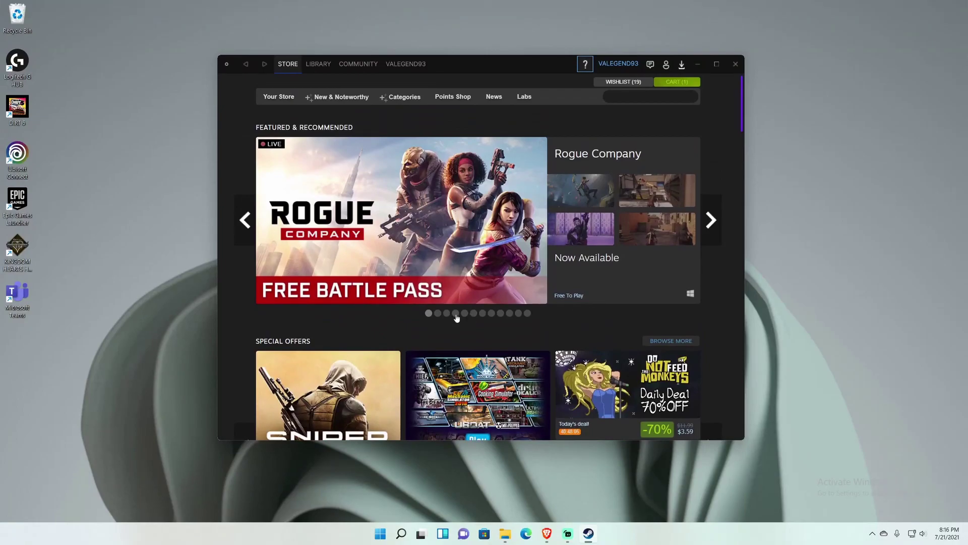
pyautogui.click(456, 313)
pyautogui.click(447, 313)
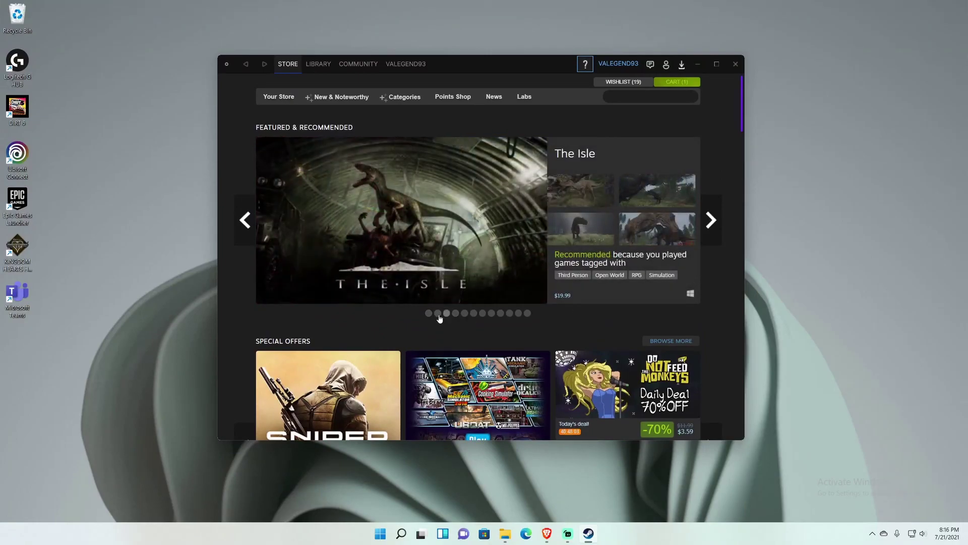
pyautogui.click(438, 313)
pyautogui.click(491, 313)
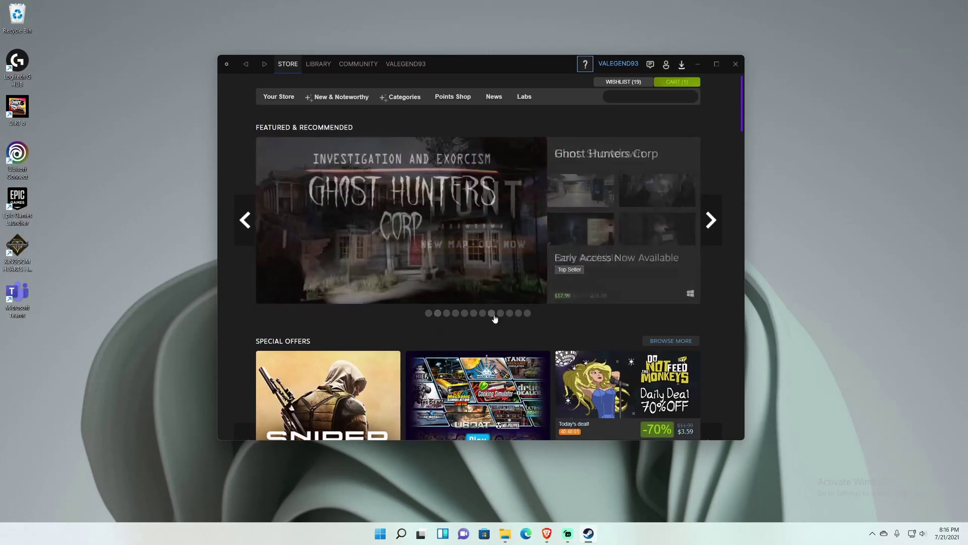
pyautogui.click(478, 314)
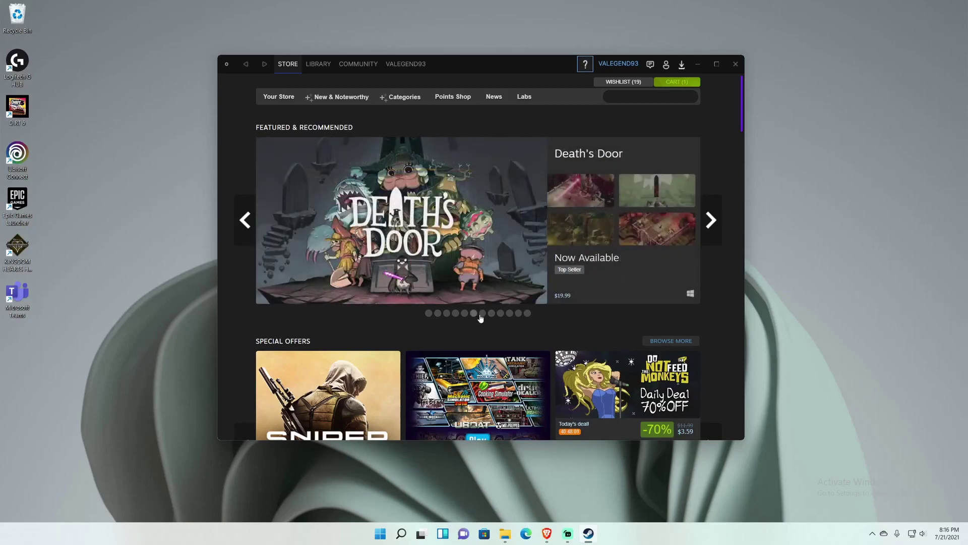
# Step: Open the Death's Door store page and examine its purchase options and bundles
pyautogui.click(474, 281)
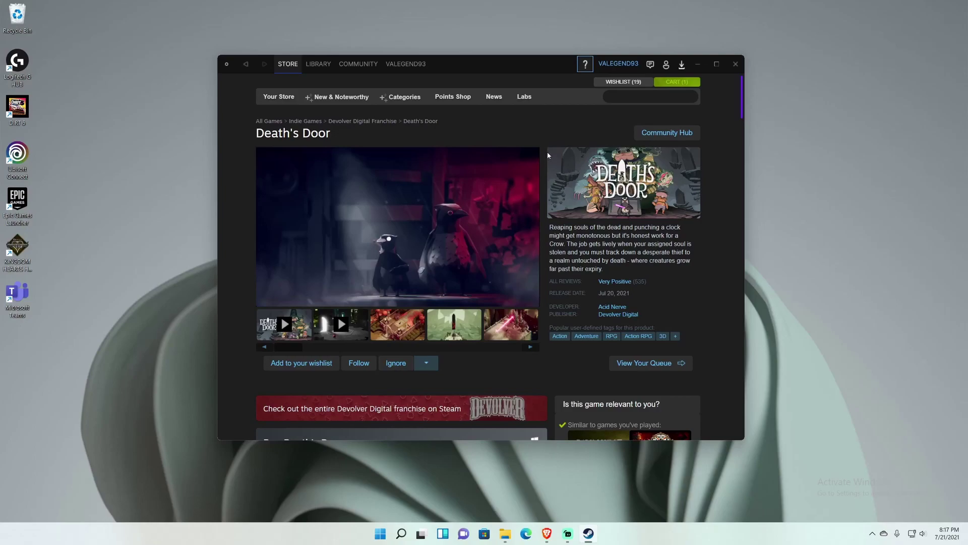
pyautogui.scroll(-3, 543, 251)
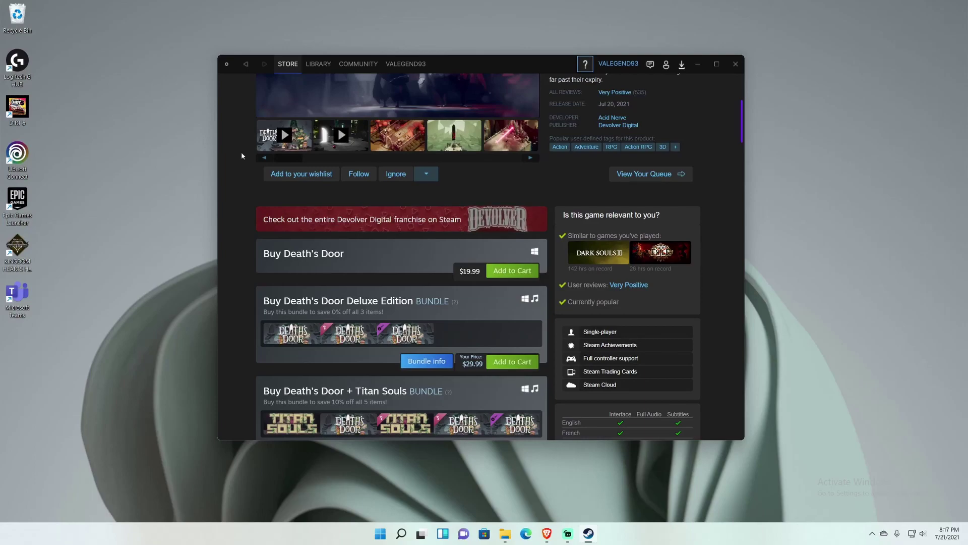
pyautogui.scroll(-1, 241, 152)
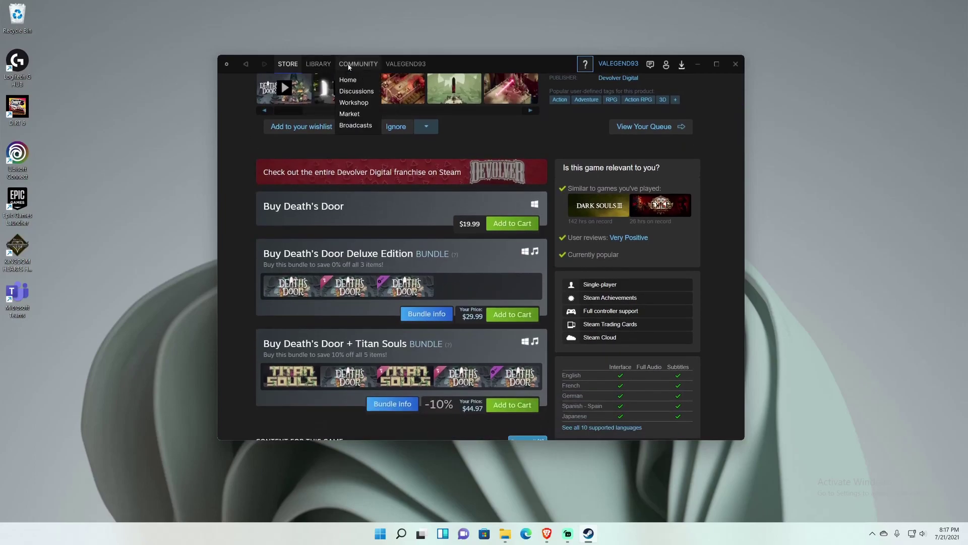
pyautogui.moveTo(328, 64)
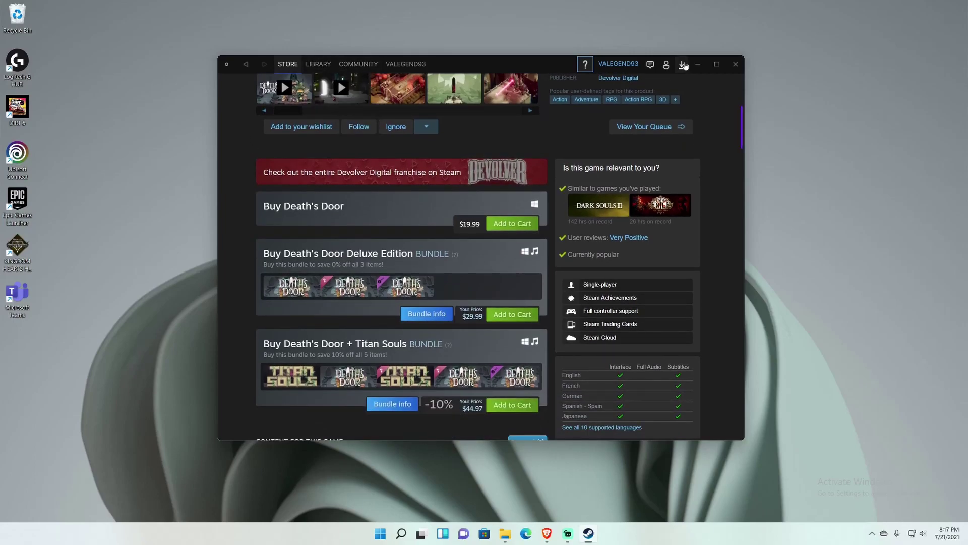
# Step: Start the pending PowerWash Simulator update from the downloads list and dismiss the launch dialog
pyautogui.click(684, 64)
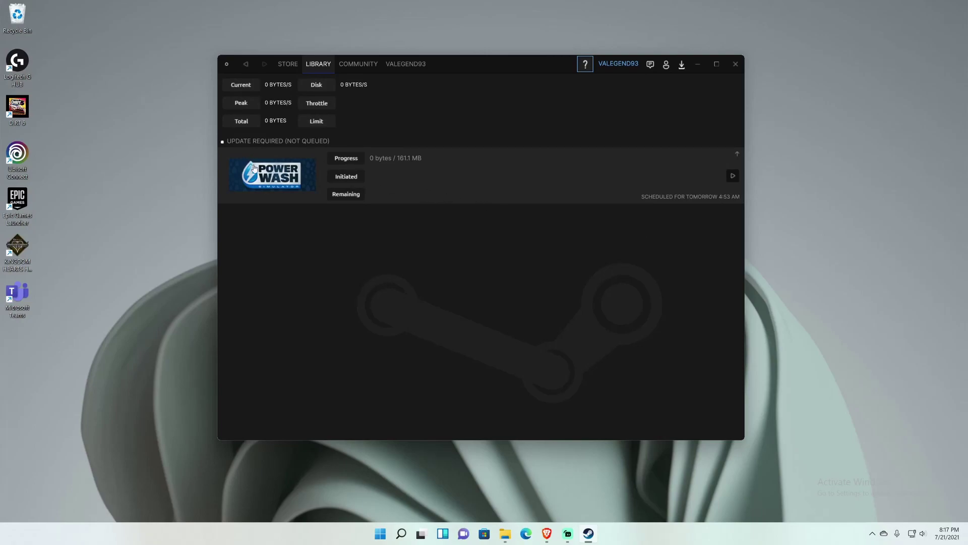
pyautogui.click(732, 178)
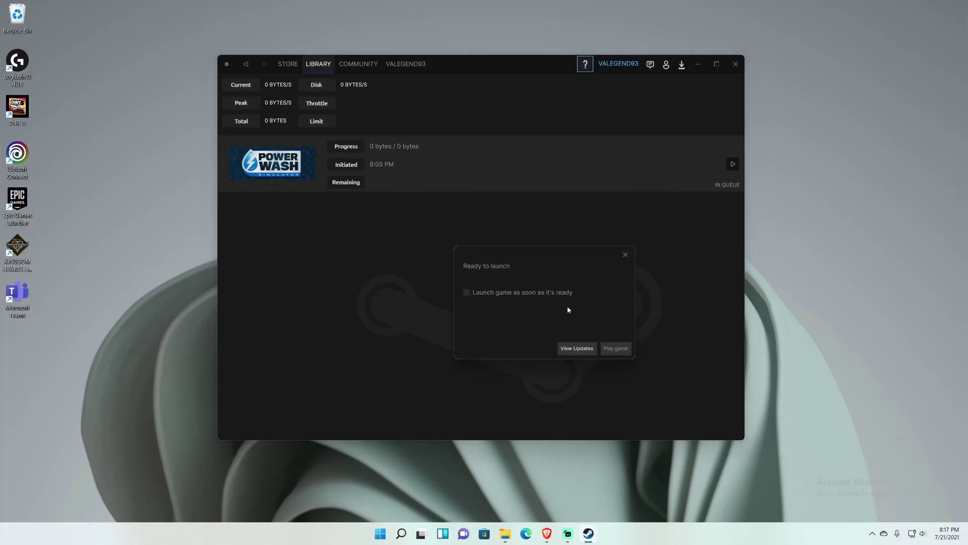
pyautogui.click(626, 254)
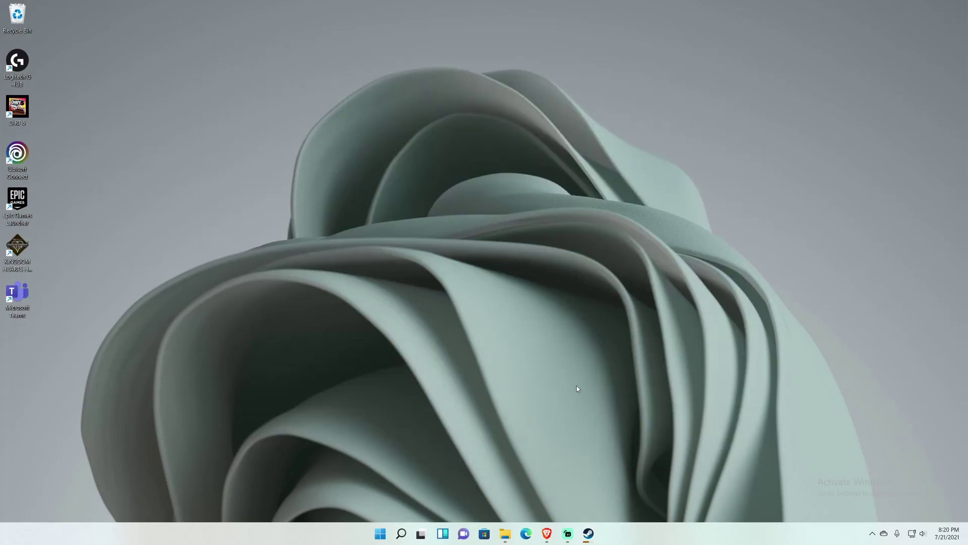
# Step: Switch to Brave and check the Metro for Steam 4.4 download on metroforsteam.com, cancelling the save
pyautogui.click(547, 533)
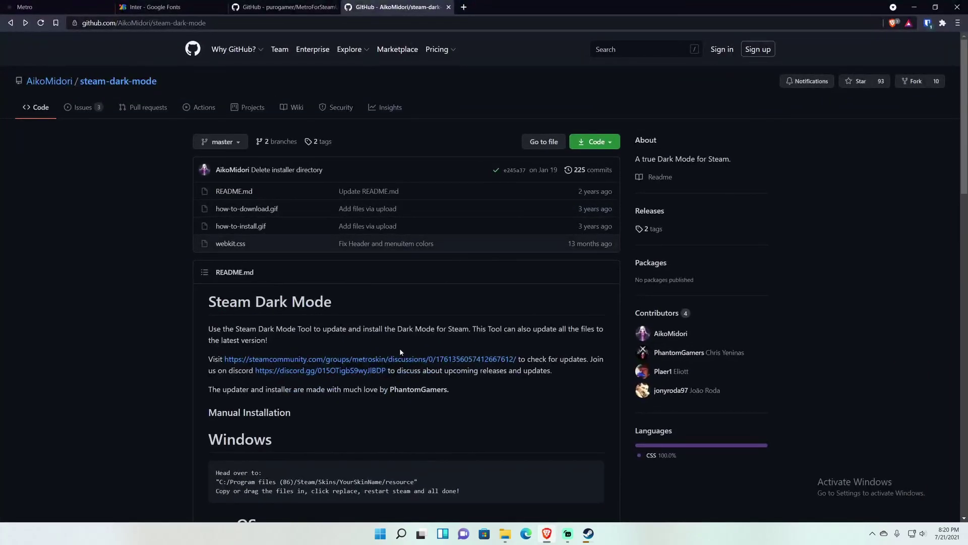
pyautogui.click(74, 11)
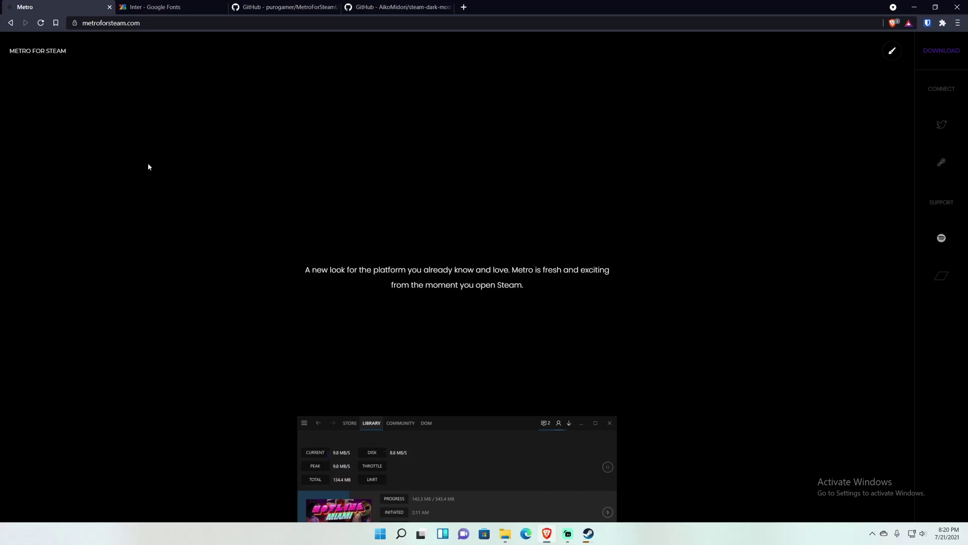
pyautogui.click(945, 58)
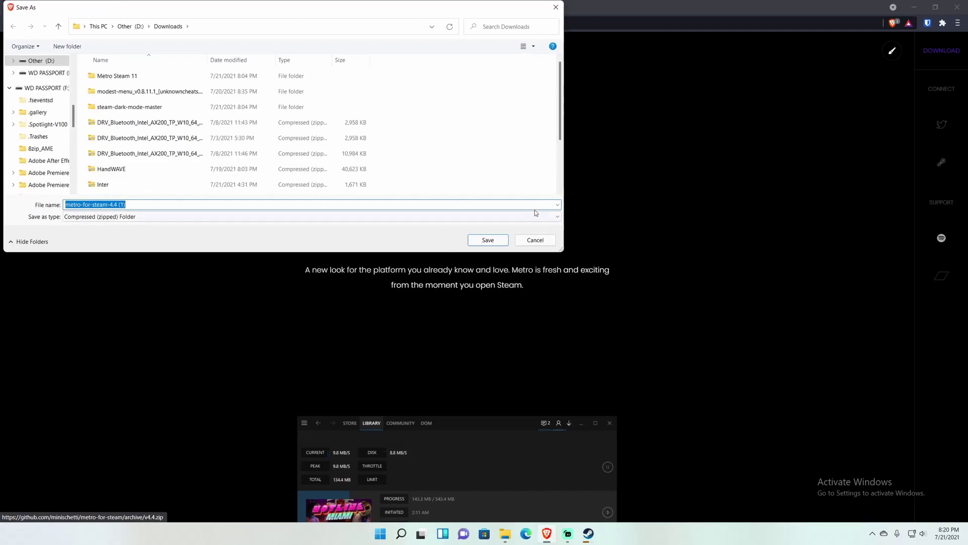
pyautogui.click(531, 244)
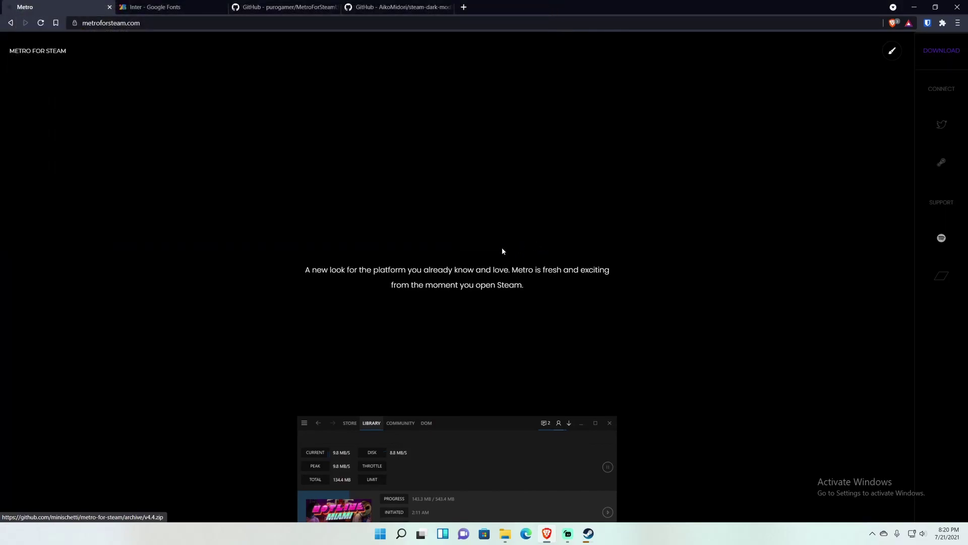
# Step: View the Inter font page on Google Fonts and the ZIP download option of the MetroForSteamUnoRW11 GitHub repository
pyautogui.click(174, 12)
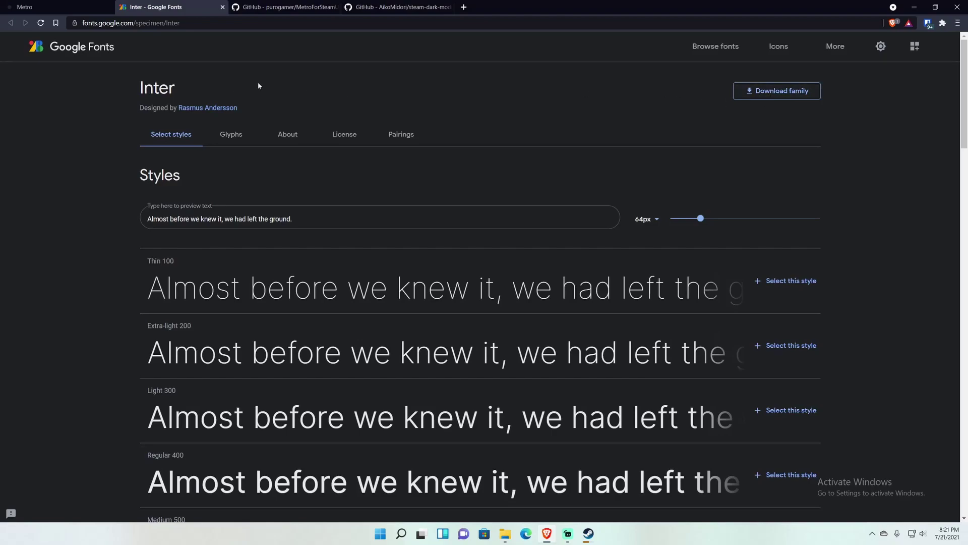
pyautogui.click(291, 11)
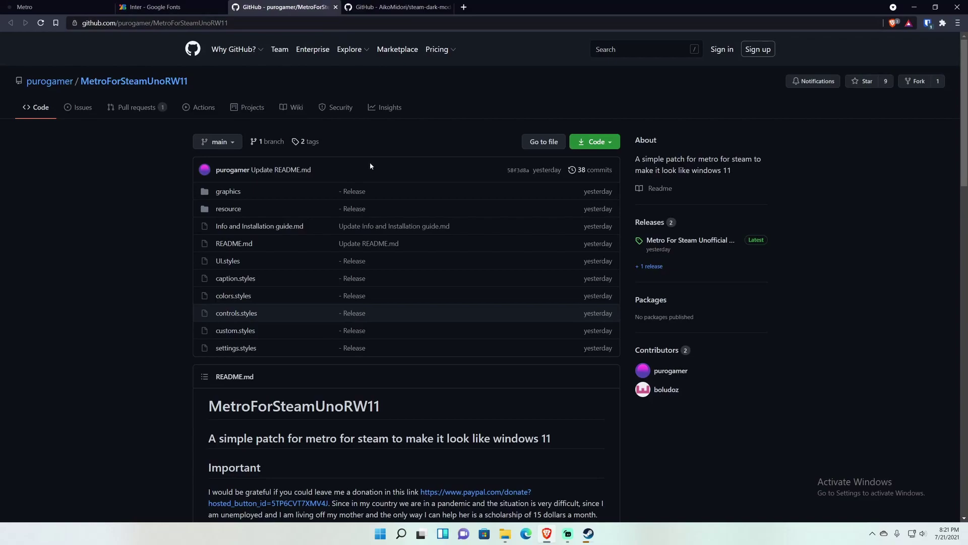
pyautogui.click(611, 143)
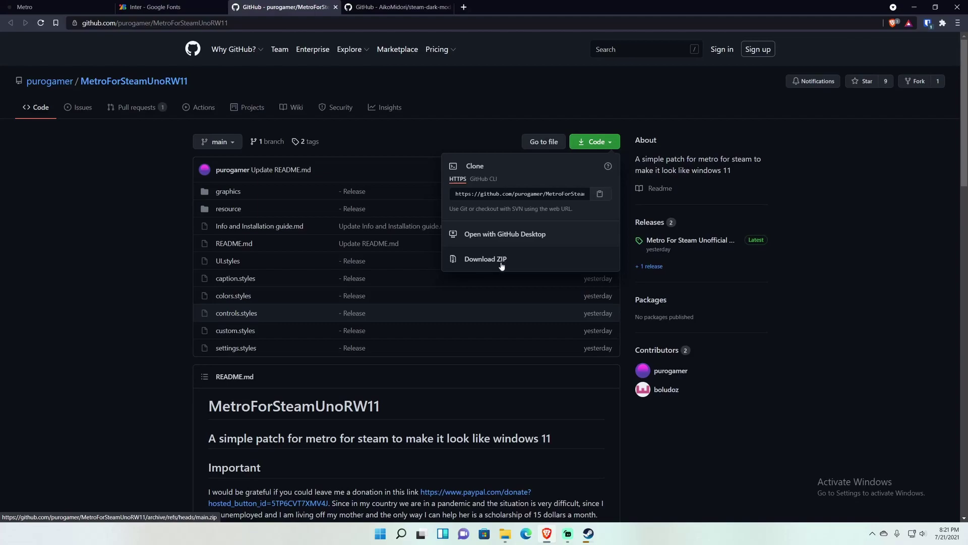
pyautogui.click(439, 109)
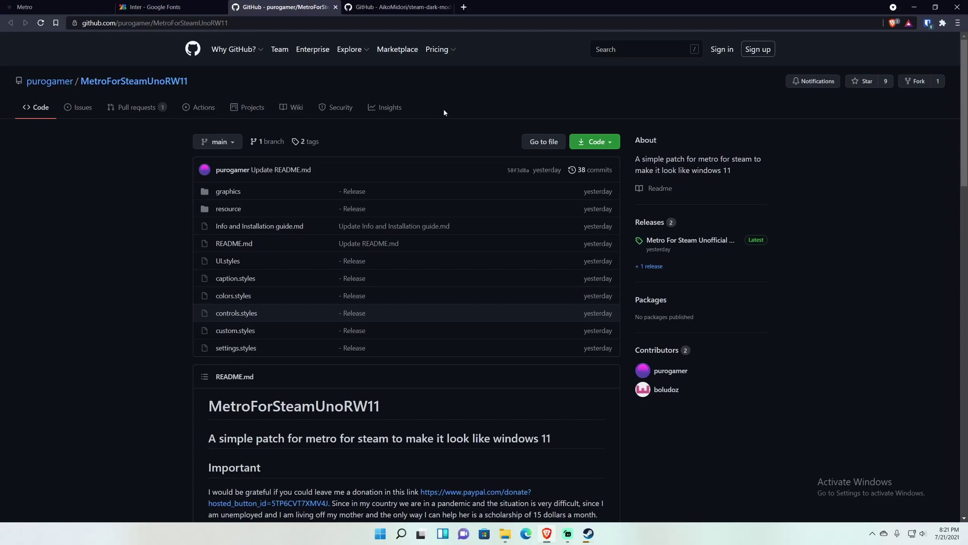
# Step: Check the ZIP download option of the AikoMidori steam-dark-mode GitHub repository
pyautogui.click(412, 7)
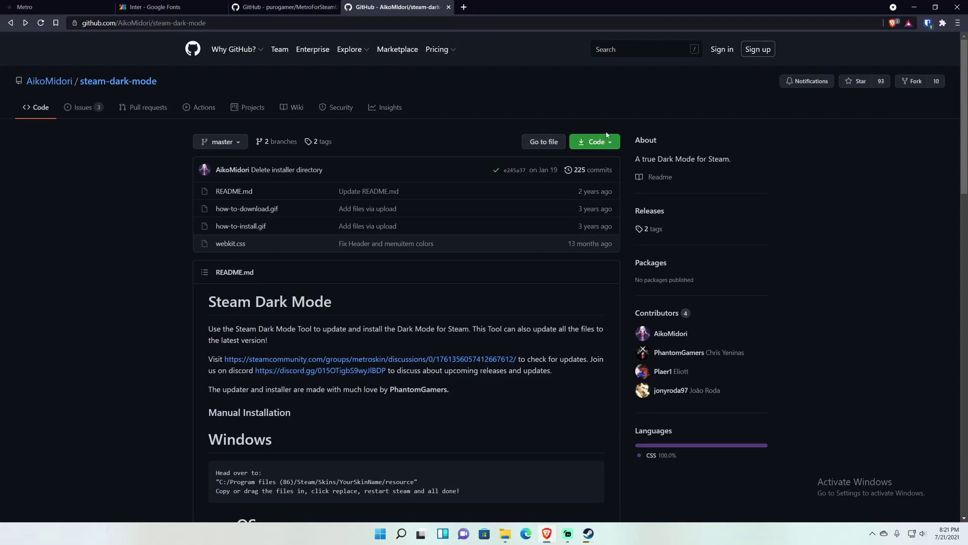
pyautogui.click(605, 145)
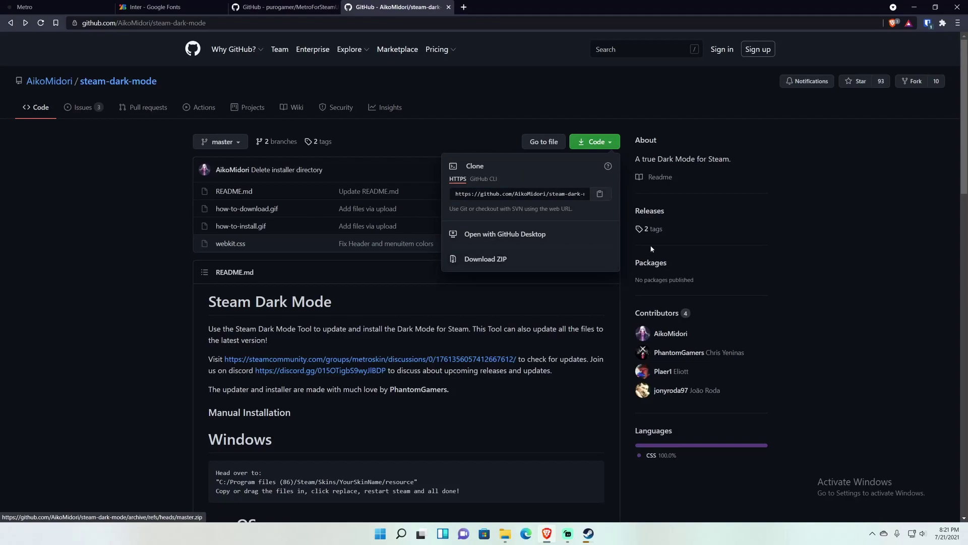
pyautogui.click(815, 250)
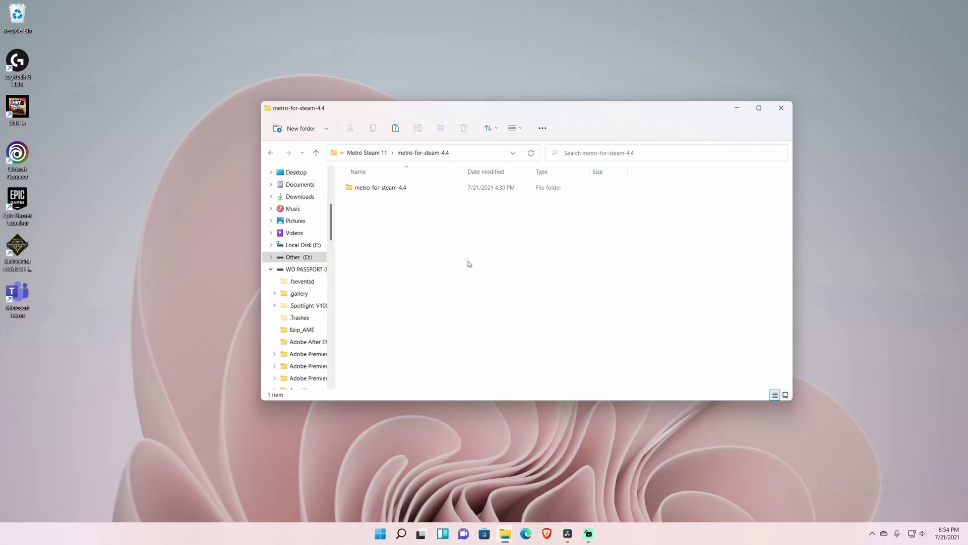
# Step: Look at the available actions for the inner metro-for-steam-4.4 folder in File Explorer and dismiss them
pyautogui.rightClick(403, 192)
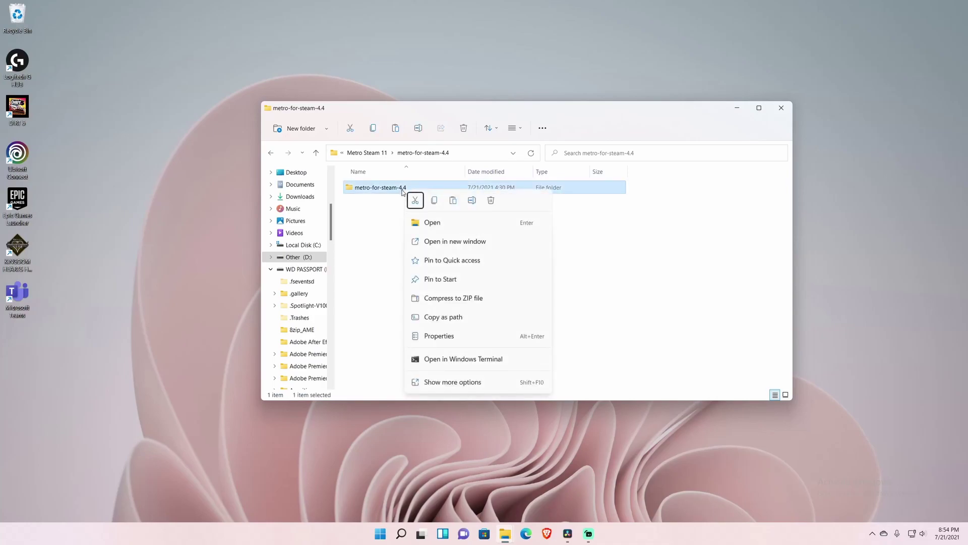
pyautogui.press('Escape')
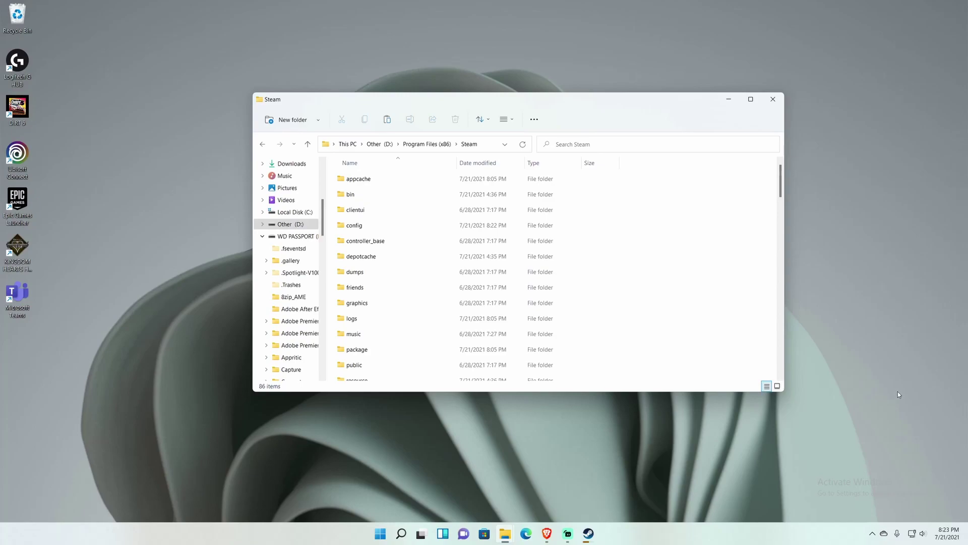
# Step: Locate the skins folder in the Steam installation directory and check the new folder option without creating one
pyautogui.scroll(-2, 575, 319)
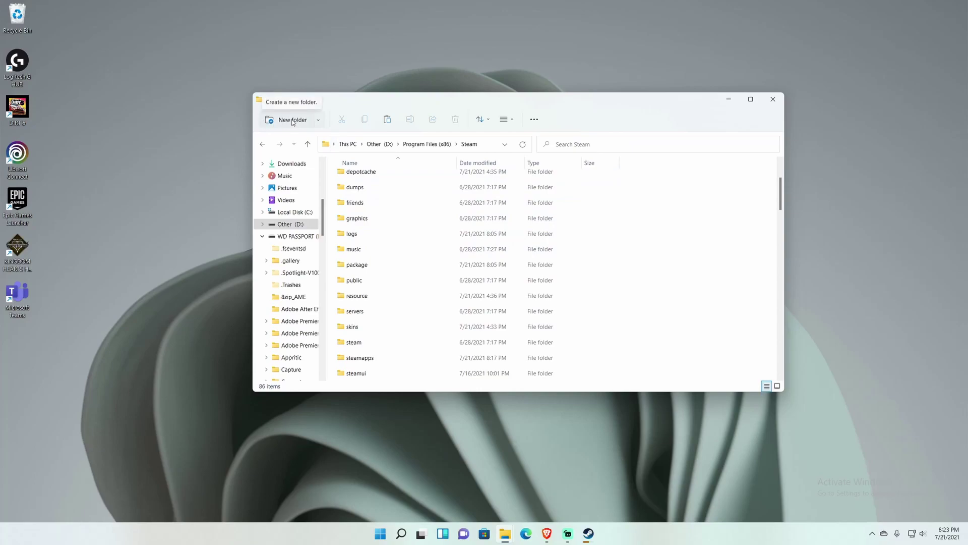
pyautogui.rightClick(657, 283)
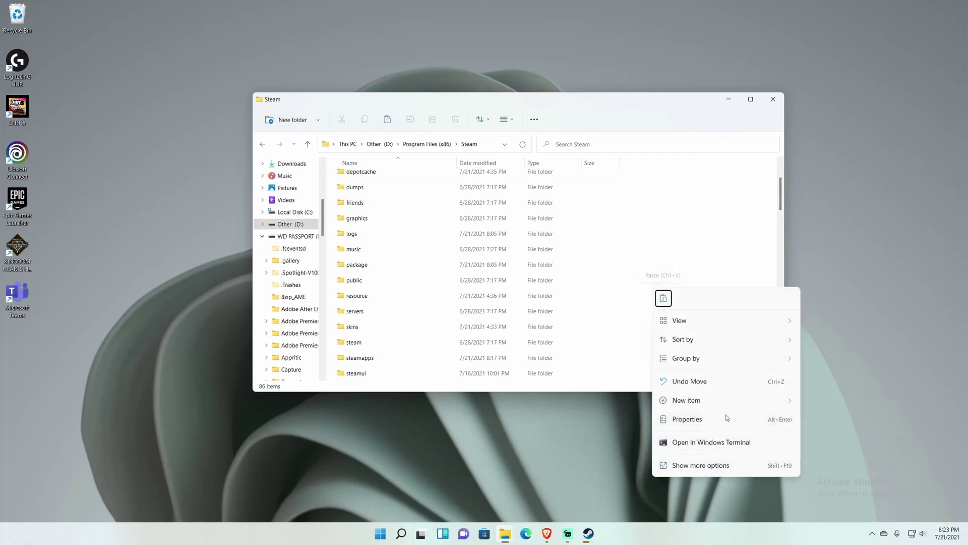
pyautogui.click(722, 466)
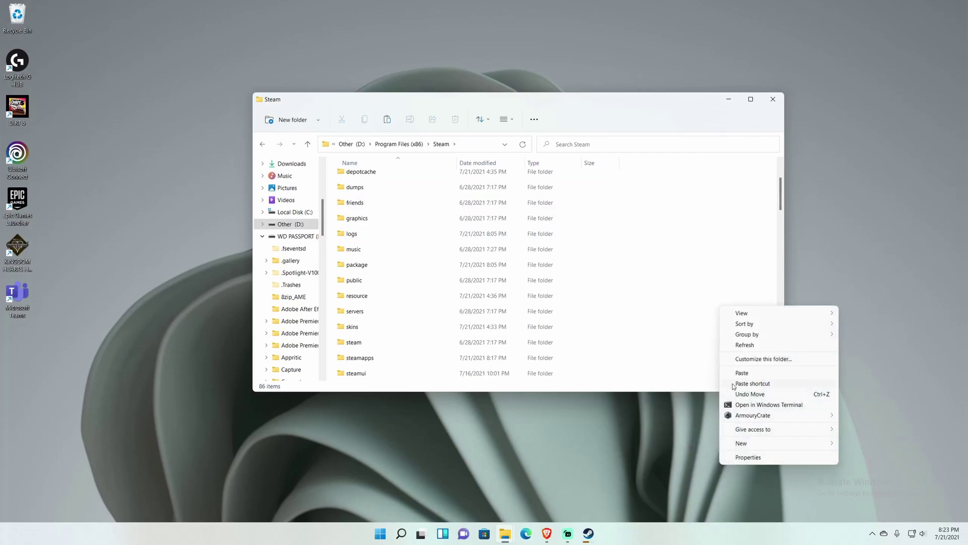
pyautogui.moveTo(751, 446)
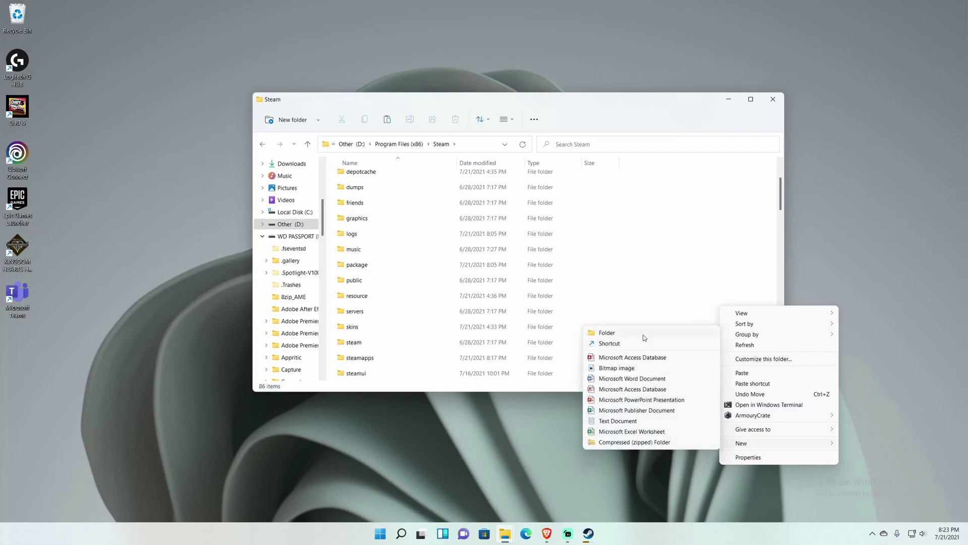
pyautogui.click(659, 230)
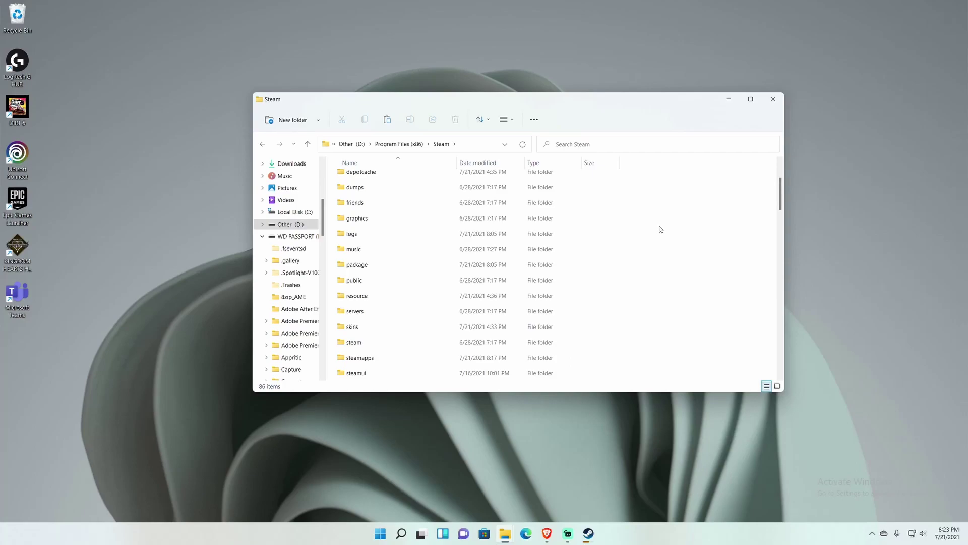
# Step: Open the metro-for-steam-4.4 folder inside Steam's skins folder and look through its files
pyautogui.doubleClick(424, 325)
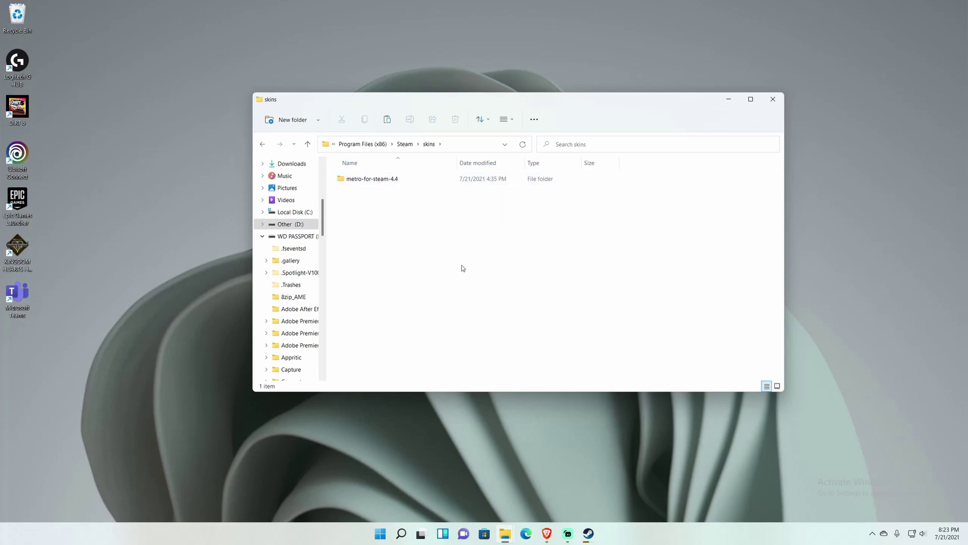
pyautogui.doubleClick(405, 181)
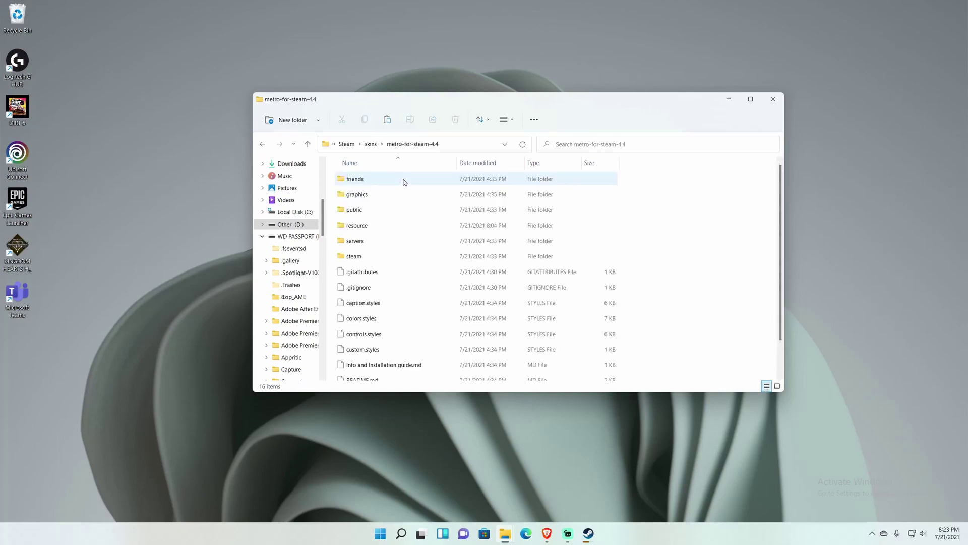
pyautogui.scroll(-1, 406, 250)
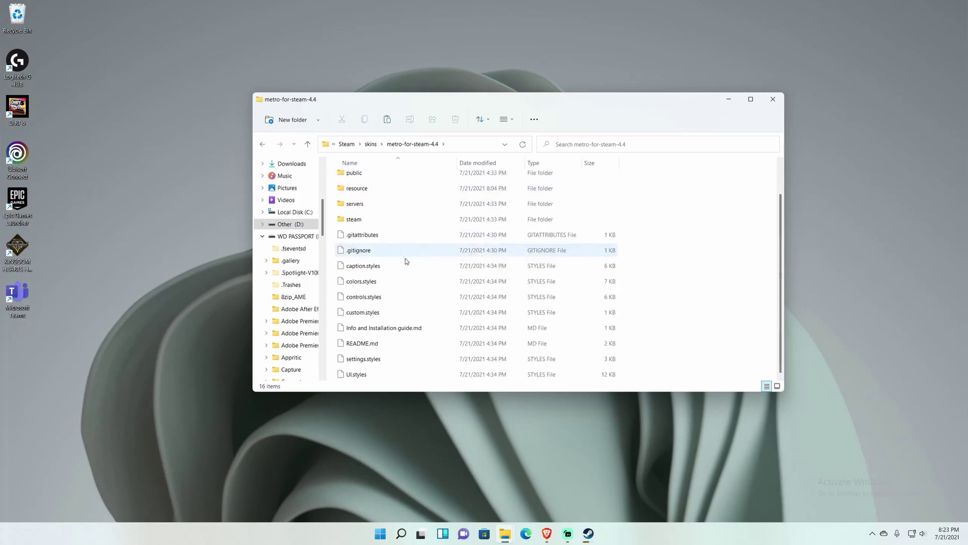
pyautogui.scroll(1, 414, 283)
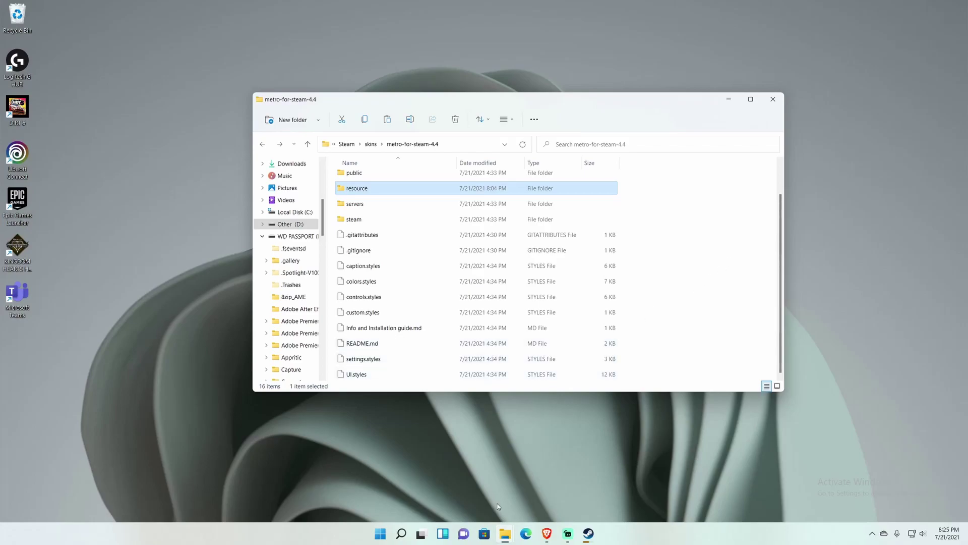
# Step: Open the inner MetroForSteamUnoRW11-0.0.81 folder, select all its patch files and return to the installed metro-for-steam-4.4 folder
pyautogui.moveTo(505, 530)
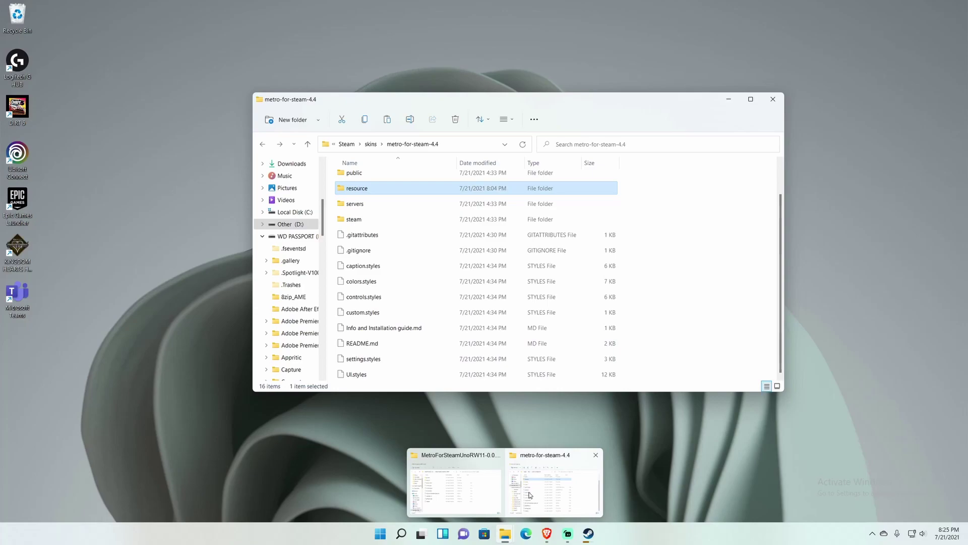
pyautogui.click(490, 498)
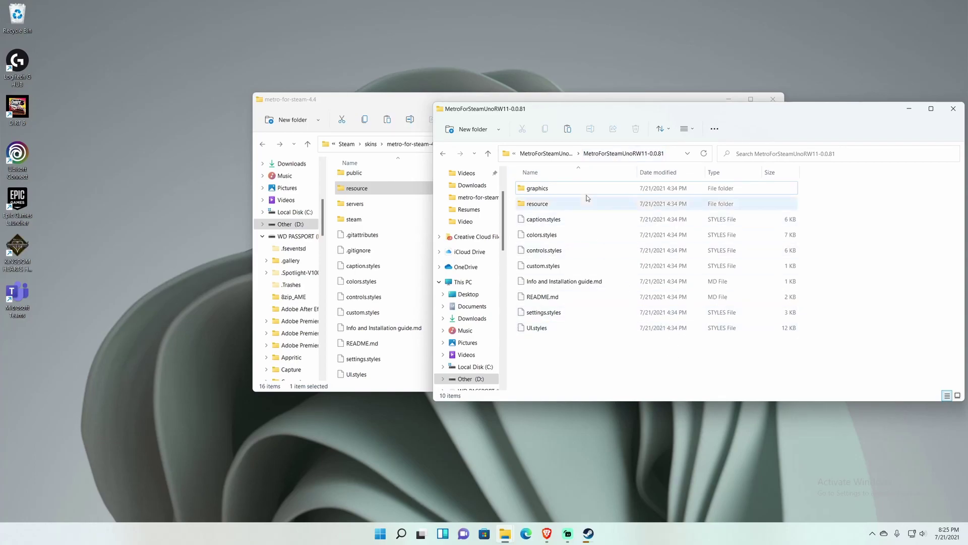
pyautogui.click(565, 155)
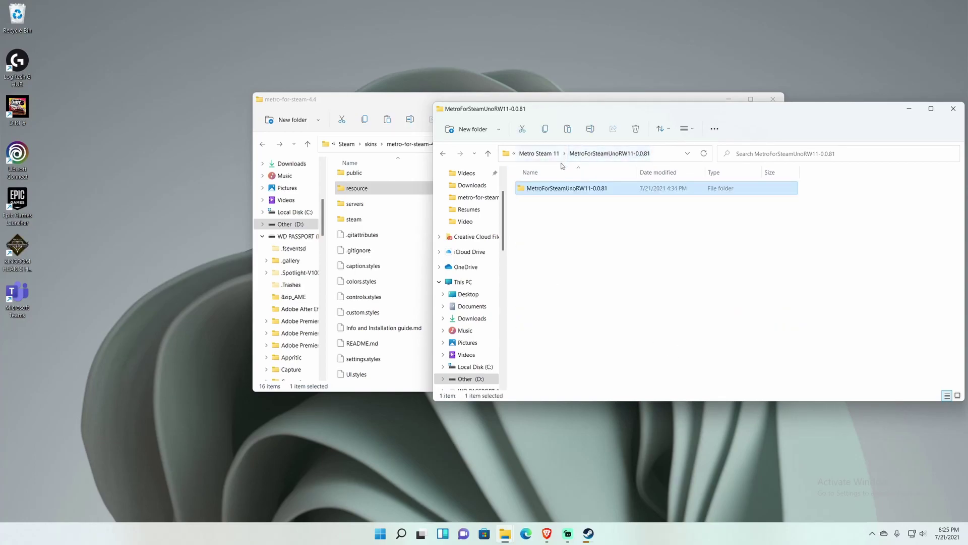
pyautogui.doubleClick(581, 190)
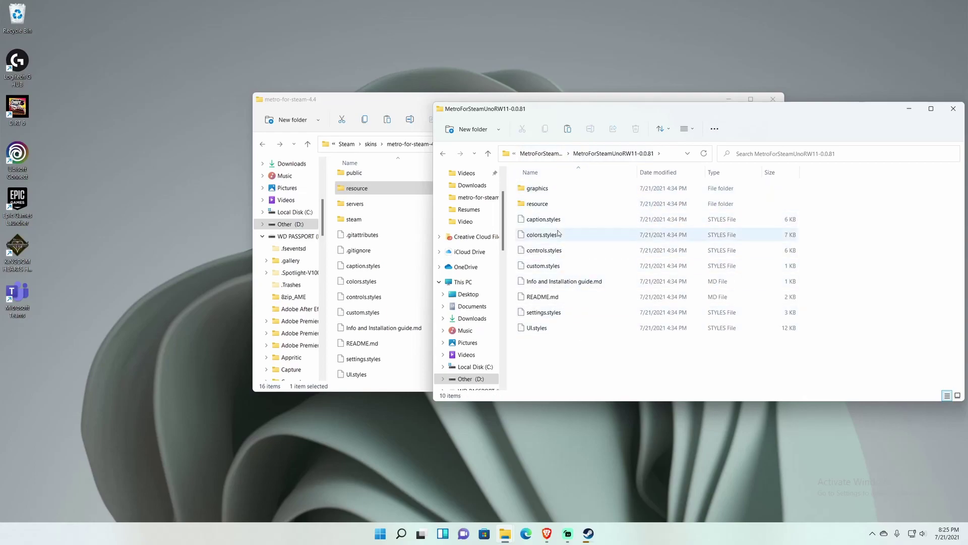
pyautogui.moveTo(601, 371); pyautogui.dragTo(543, 187)
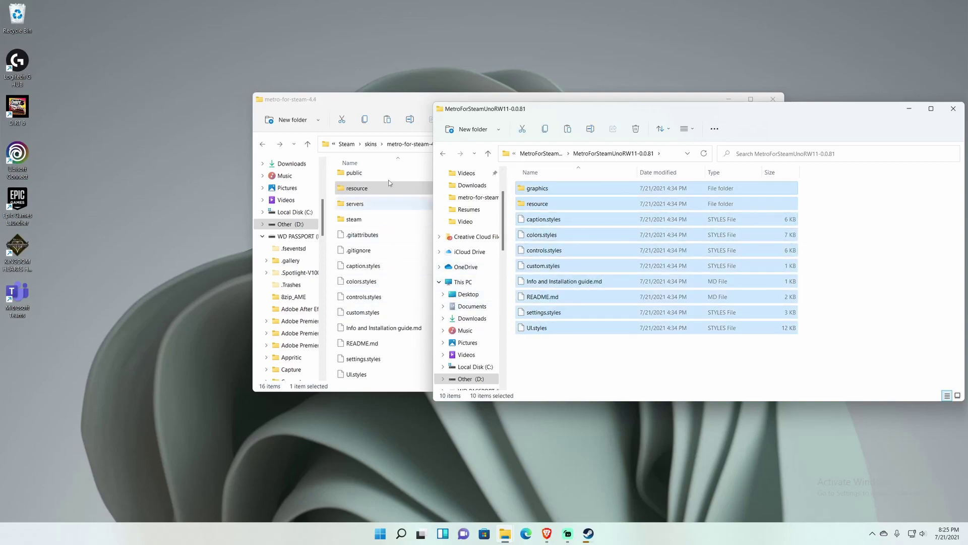
pyautogui.click(399, 100)
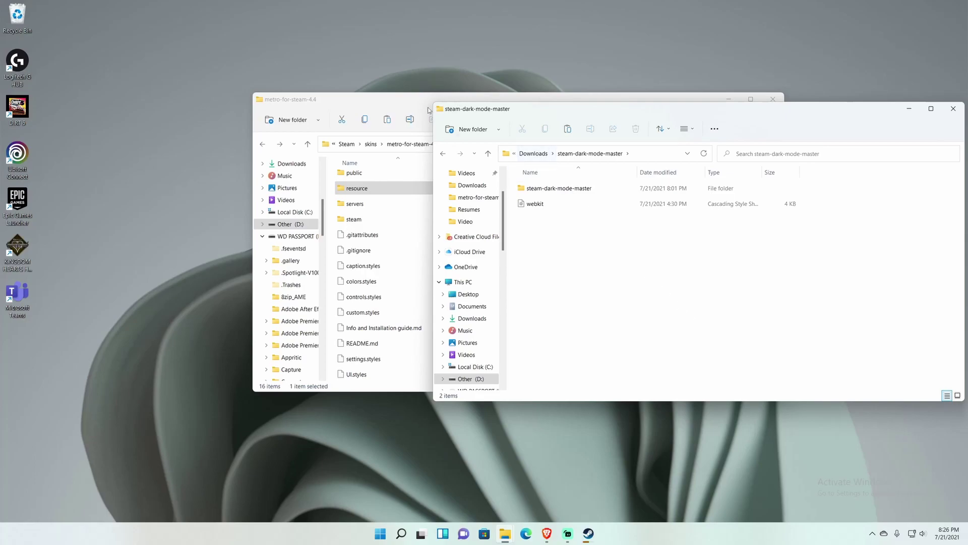
# Step: Move the metro-for-steam-4.4 window aside and locate the webkit file in its resource folder
pyautogui.moveTo(407, 101); pyautogui.dragTo(303, 114)
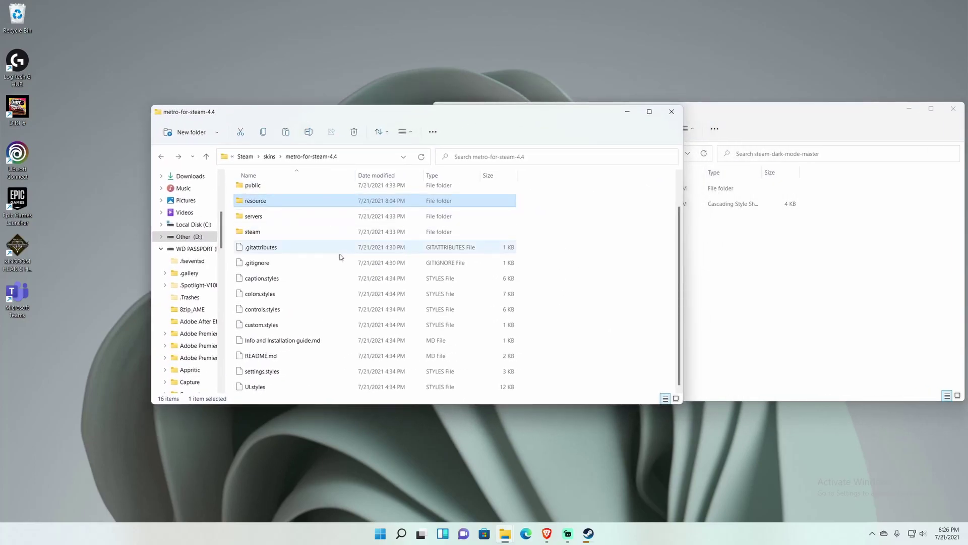
pyautogui.doubleClick(267, 203)
pyautogui.scroll(-4, 331, 263)
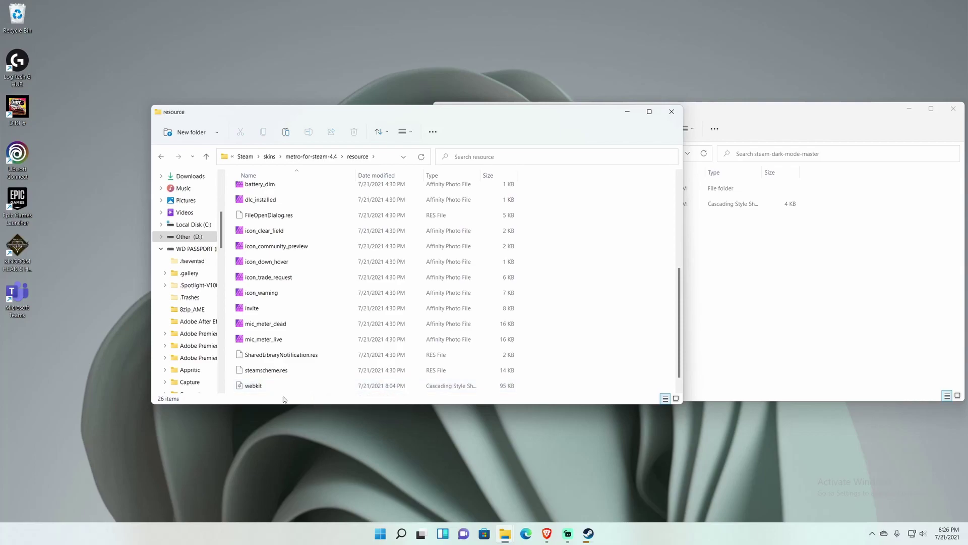
# Step: Move the webkit file from the inner steam-dark-mode-master folder into the skin's resource folder, replacing the existing file
pyautogui.click(719, 346)
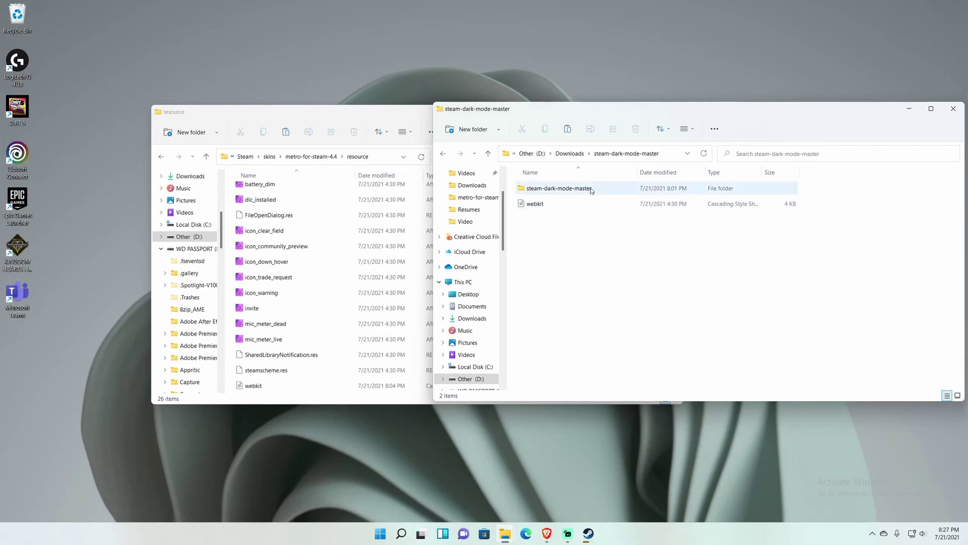
pyautogui.moveTo(592, 191)
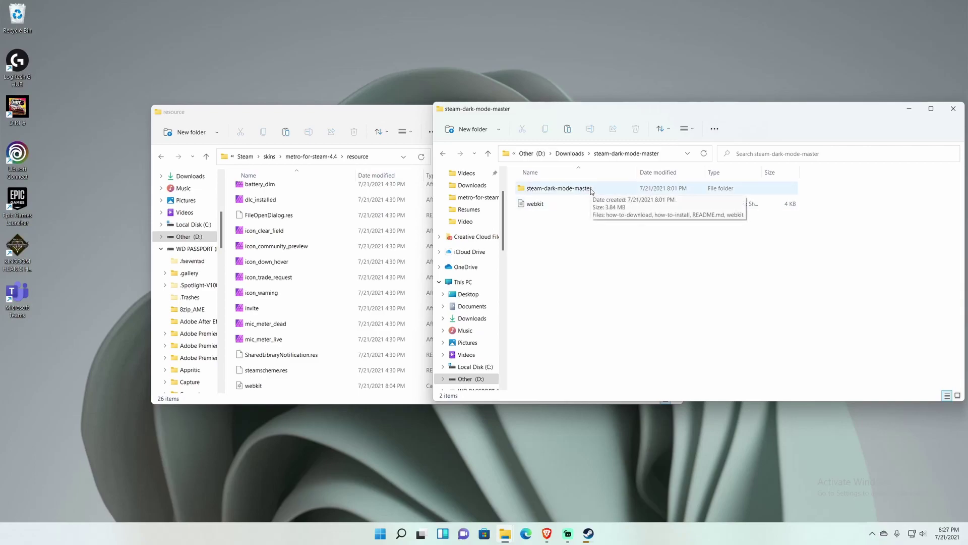
pyautogui.doubleClick(591, 190)
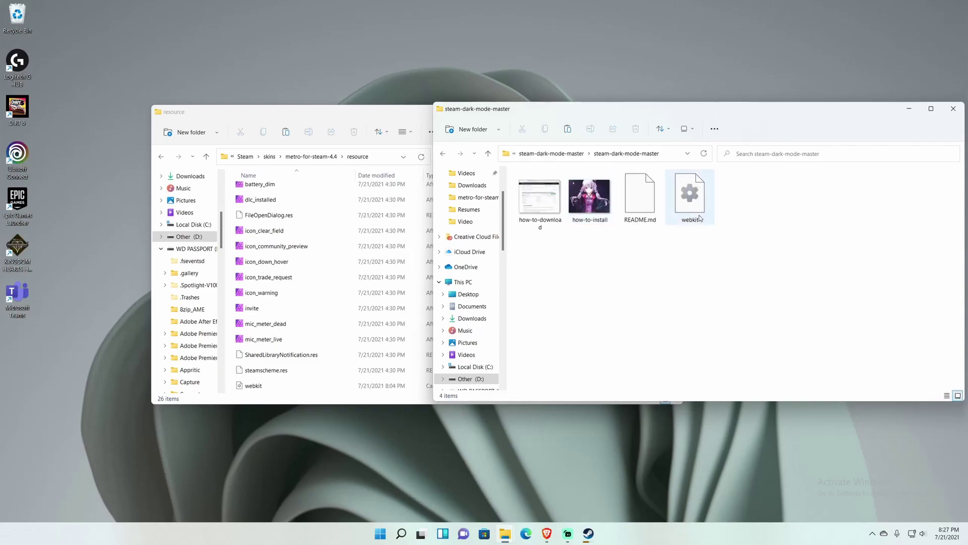
pyautogui.click(699, 218)
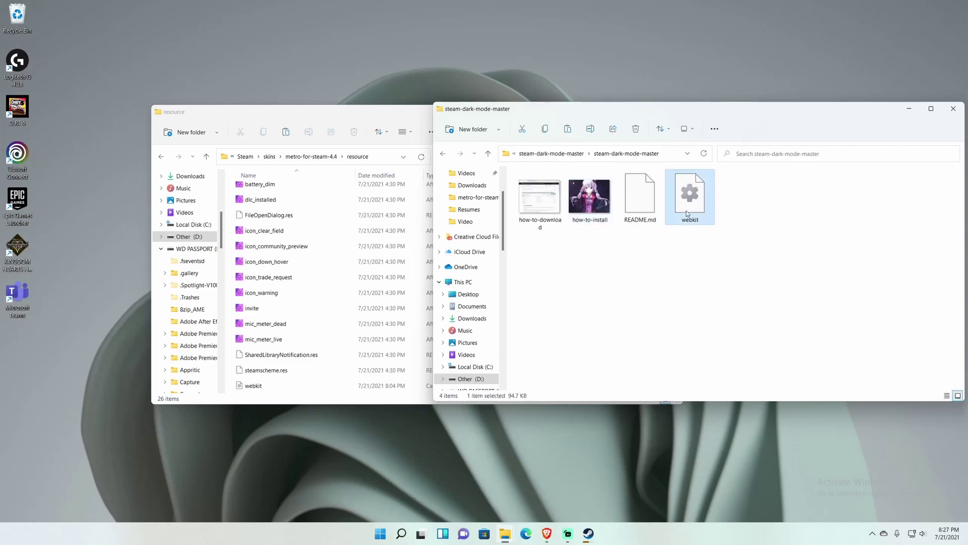
pyautogui.moveTo(685, 208)
pyautogui.moveTo(531, 236); pyautogui.dragTo(313, 356)
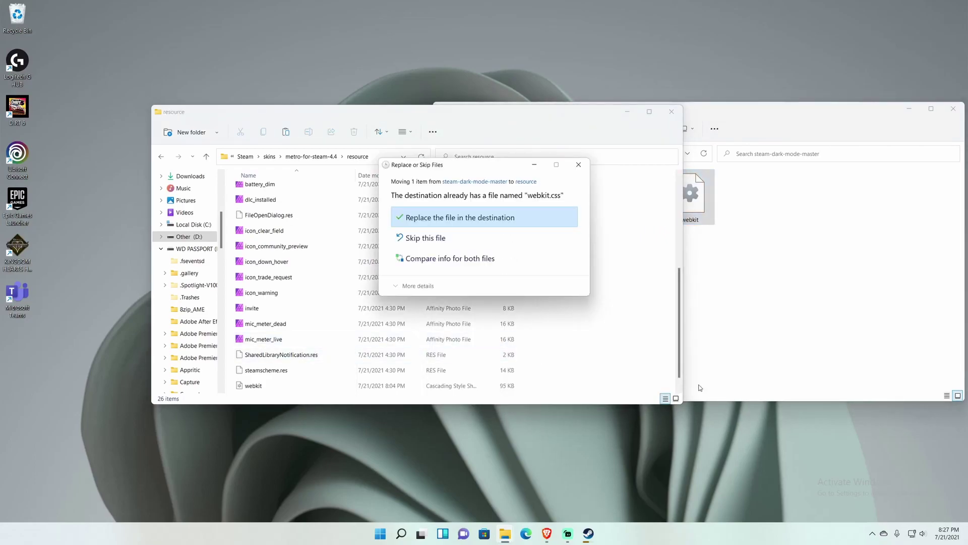
pyautogui.click(505, 218)
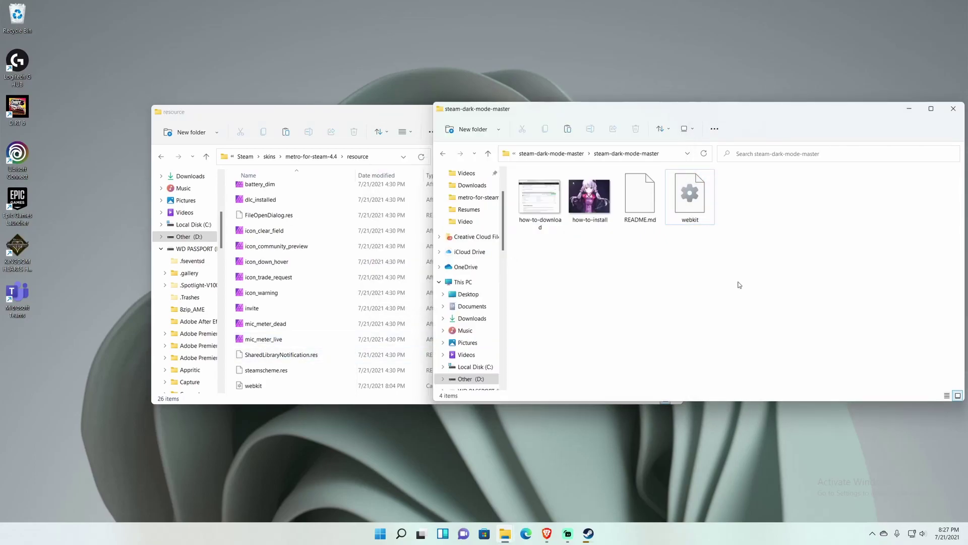
# Step: Select all Inter fonts in the static folder under Metro Steam 11 and check the install for all users option without installing
pyautogui.hotkey('alt', 'Up')
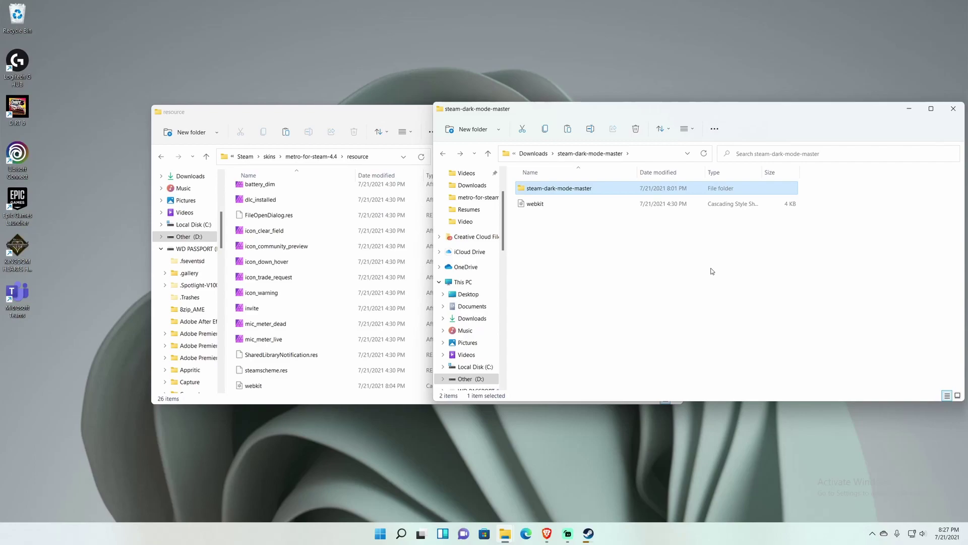
pyautogui.hotkey('alt', 'Left')
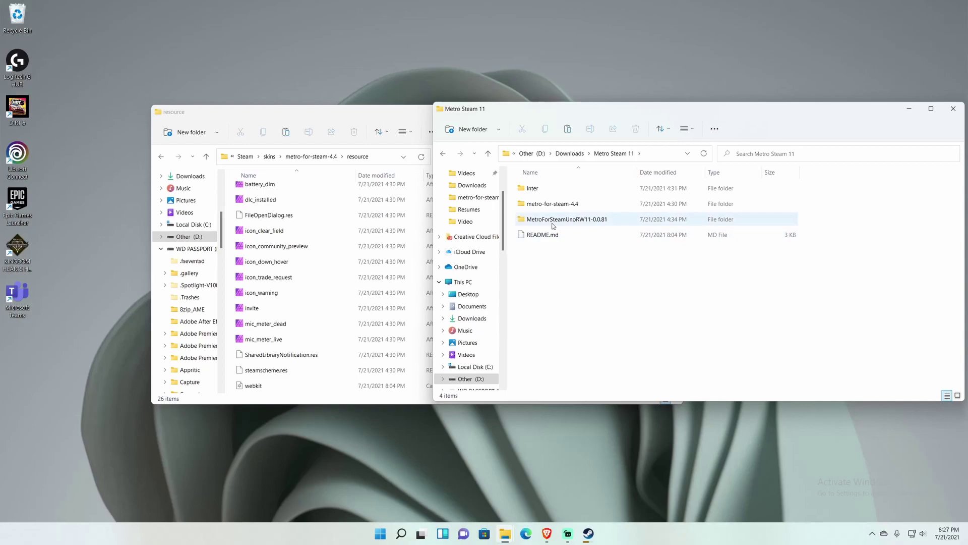
pyautogui.click(549, 190)
pyautogui.doubleClick(549, 191)
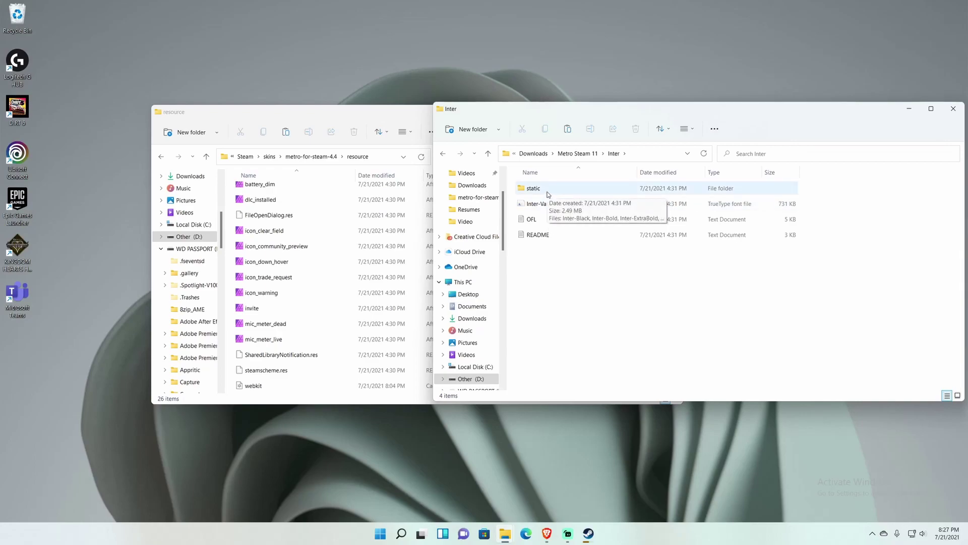
pyautogui.click(548, 194)
pyautogui.doubleClick(549, 194)
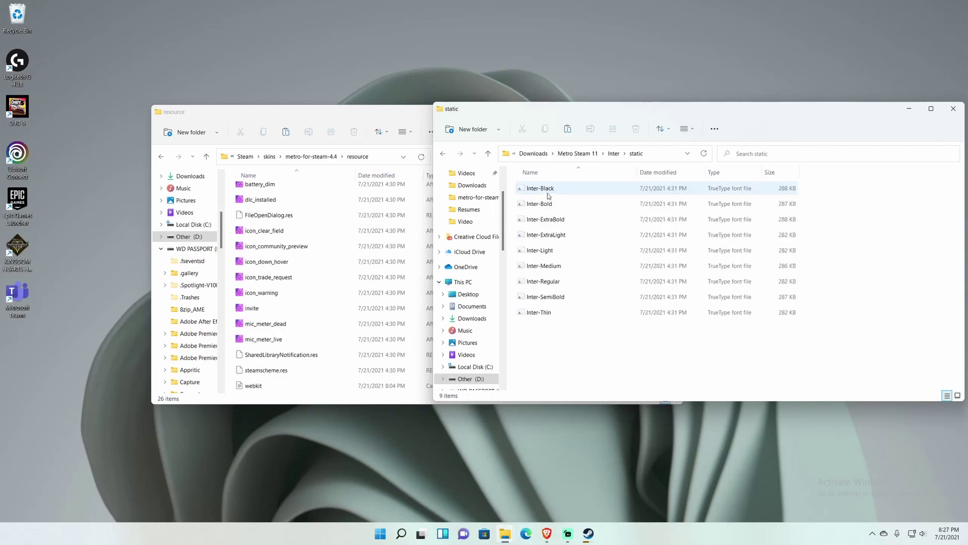
pyautogui.moveTo(604, 339); pyautogui.dragTo(552, 186)
pyautogui.rightClick(590, 269)
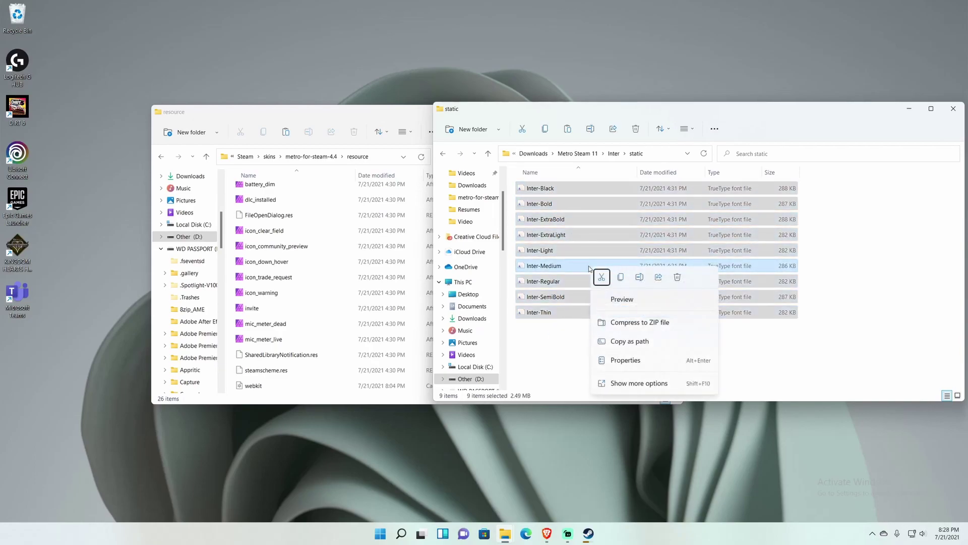
pyautogui.click(640, 384)
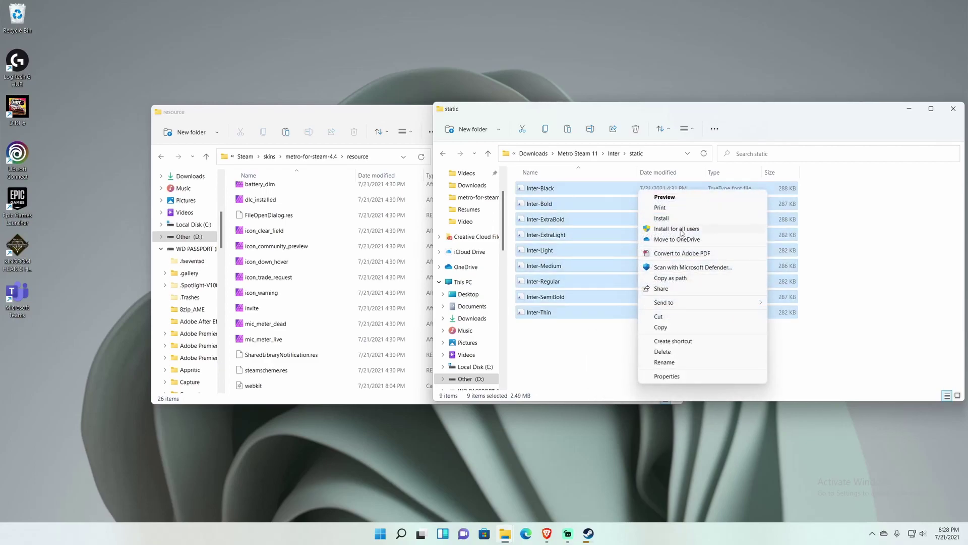
pyautogui.click(828, 318)
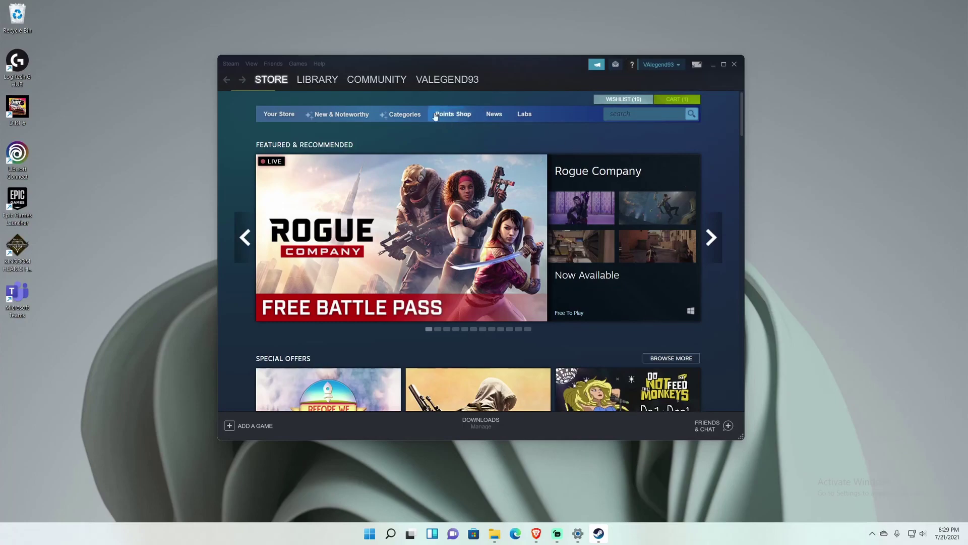
# Step: In Steam's interface settings, select the metro-for-steam-4.4 skin and apply the change
pyautogui.click(233, 64)
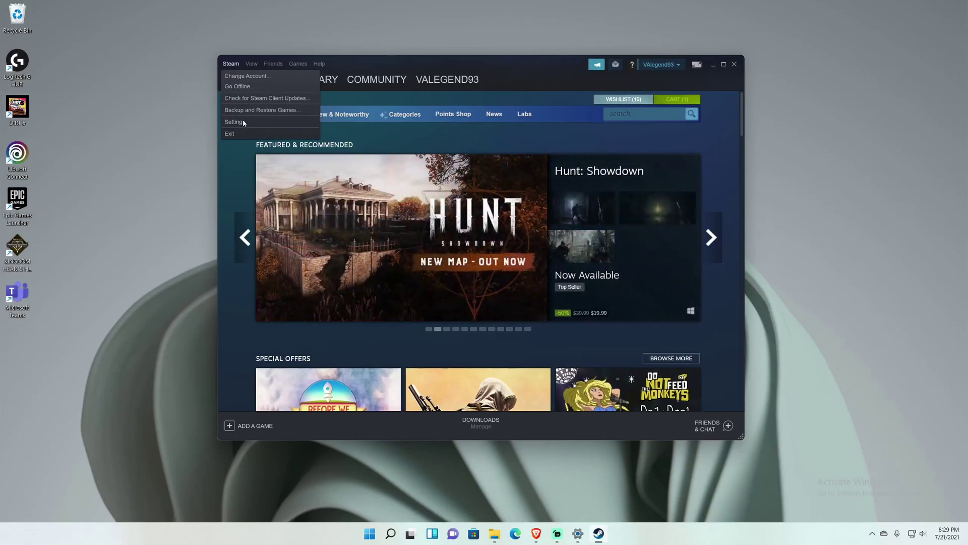
pyautogui.click(243, 122)
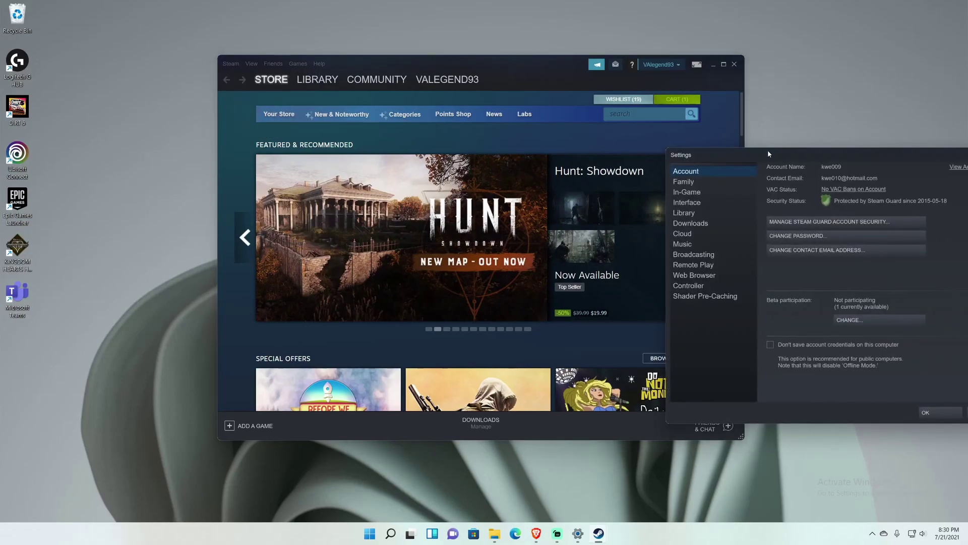
pyautogui.moveTo(769, 152); pyautogui.dragTo(367, 114)
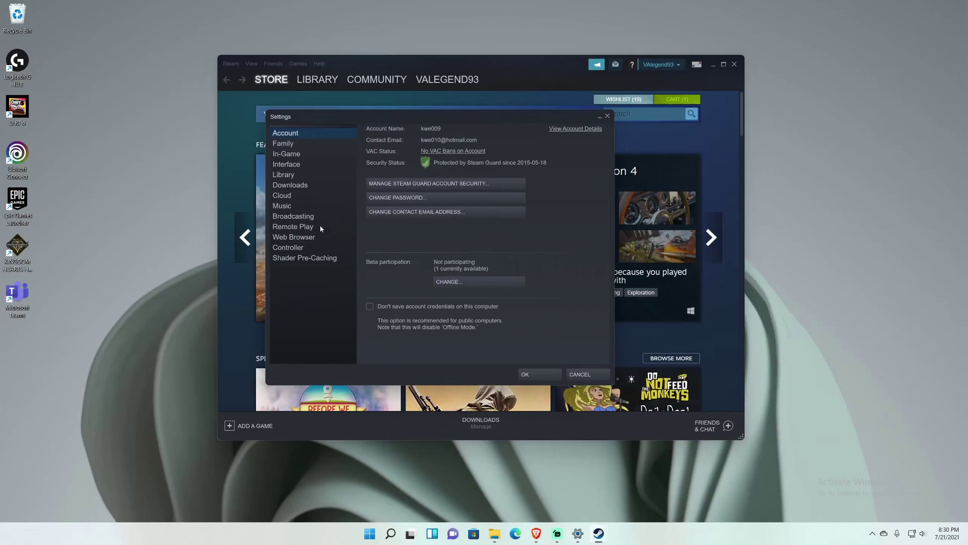
pyautogui.click(291, 166)
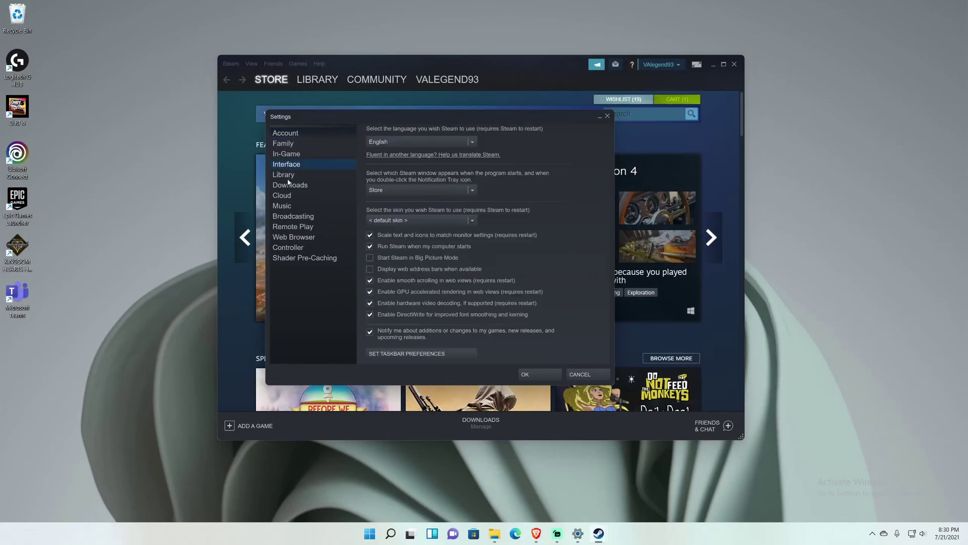
pyautogui.click(385, 222)
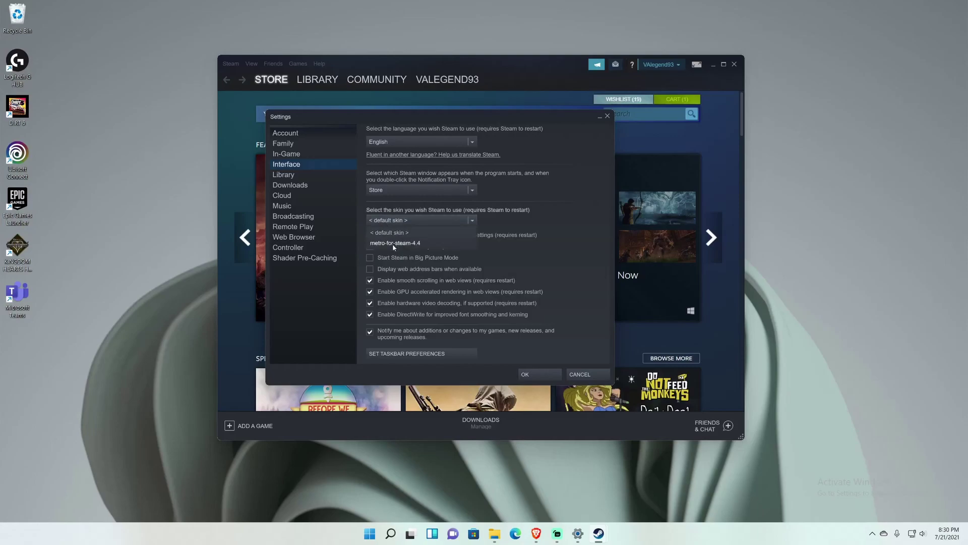
pyautogui.click(392, 244)
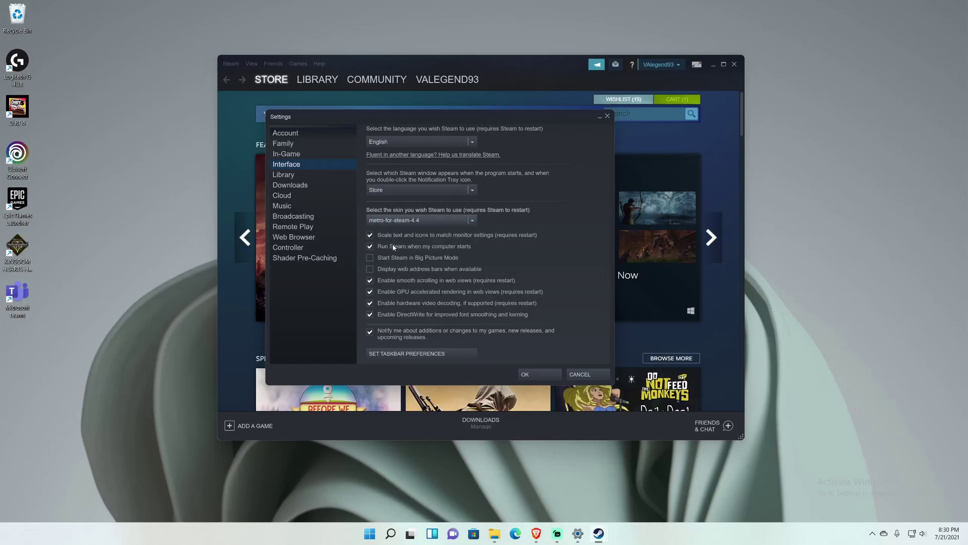
pyautogui.click(546, 379)
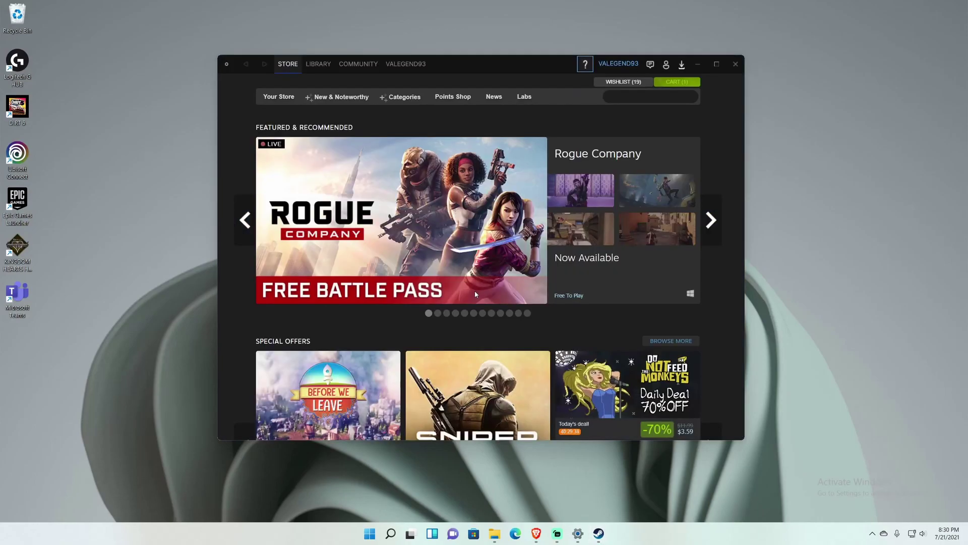